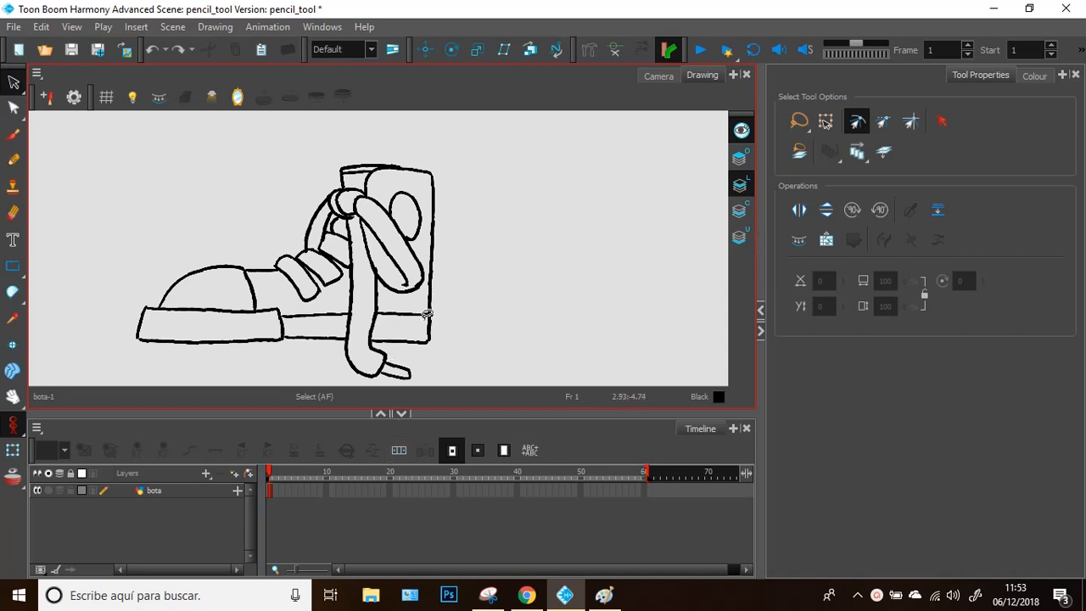
# Examine the heel of the boot drawing where the sole line crosses the back edge.
pyautogui.scroll(8, 466, 355)
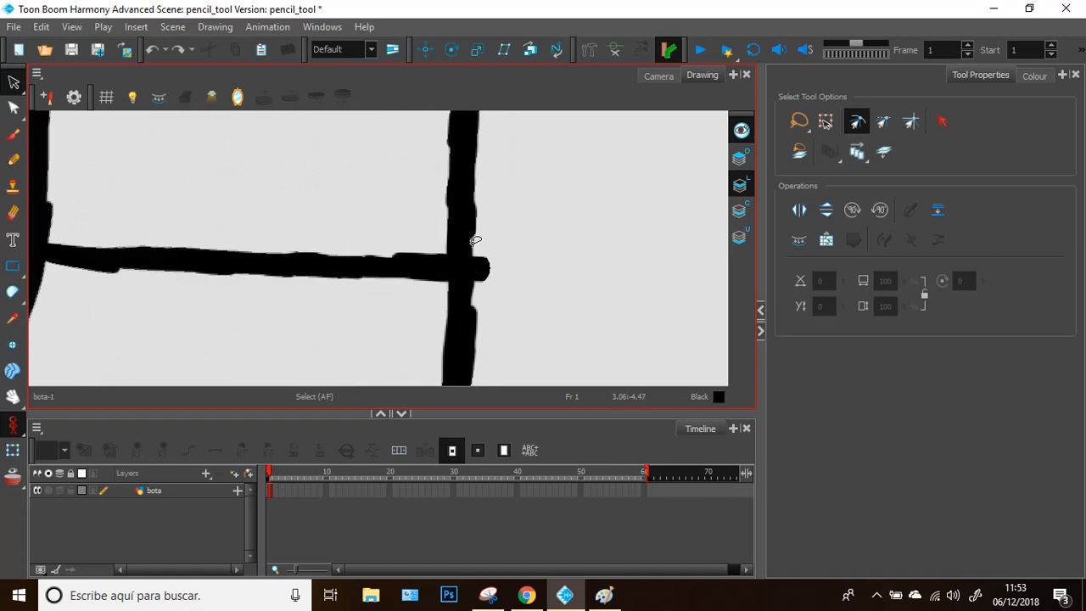
pyautogui.scroll(-8, 475, 242)
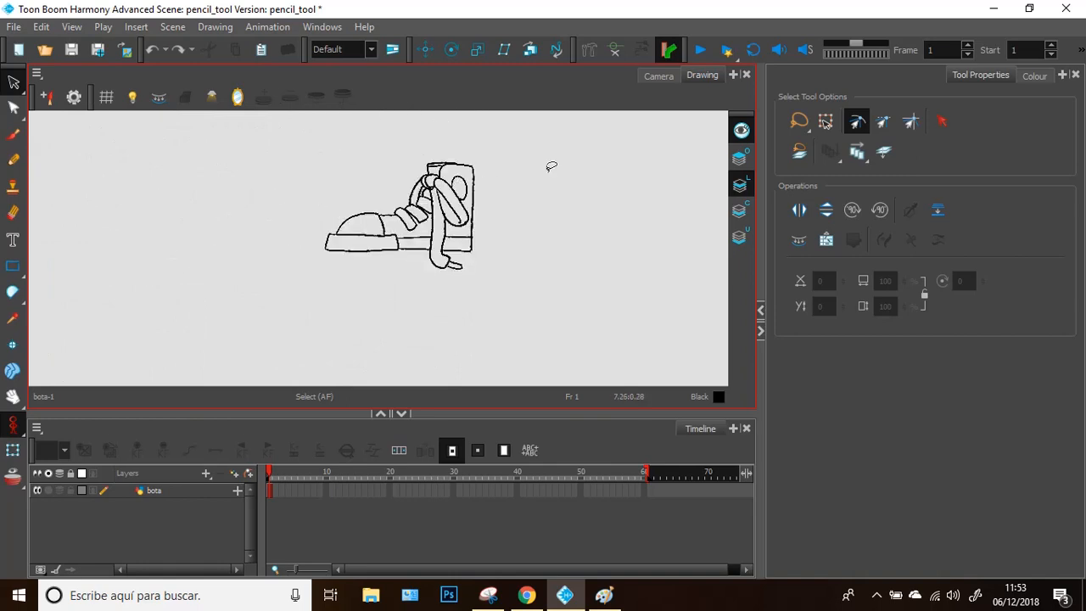
pyautogui.scroll(4, 417, 151)
pyautogui.scroll(-2, 565, 204)
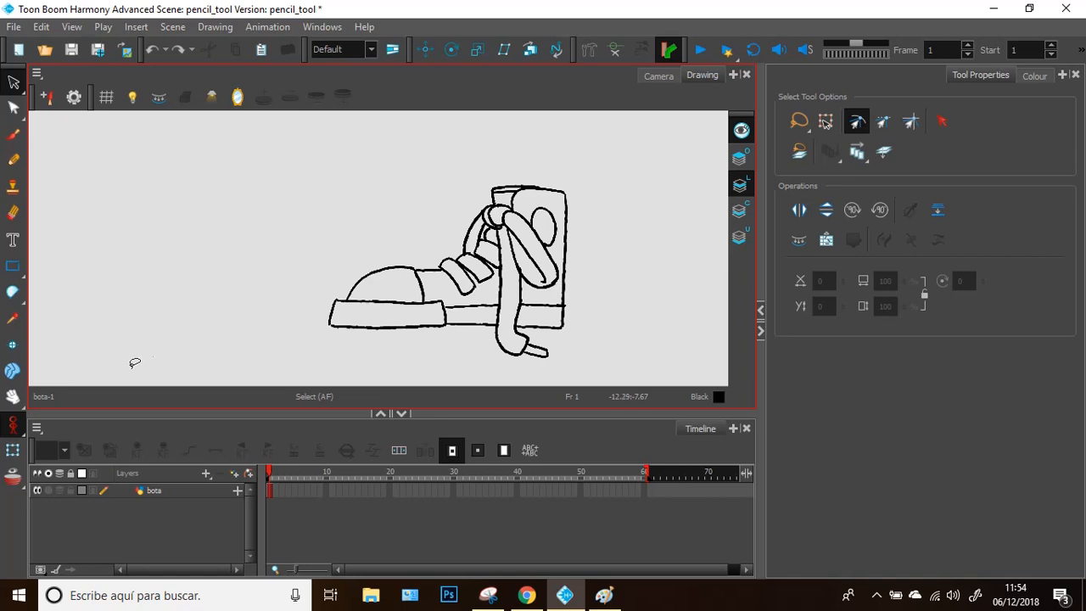
pyautogui.scroll(5, 650, 281)
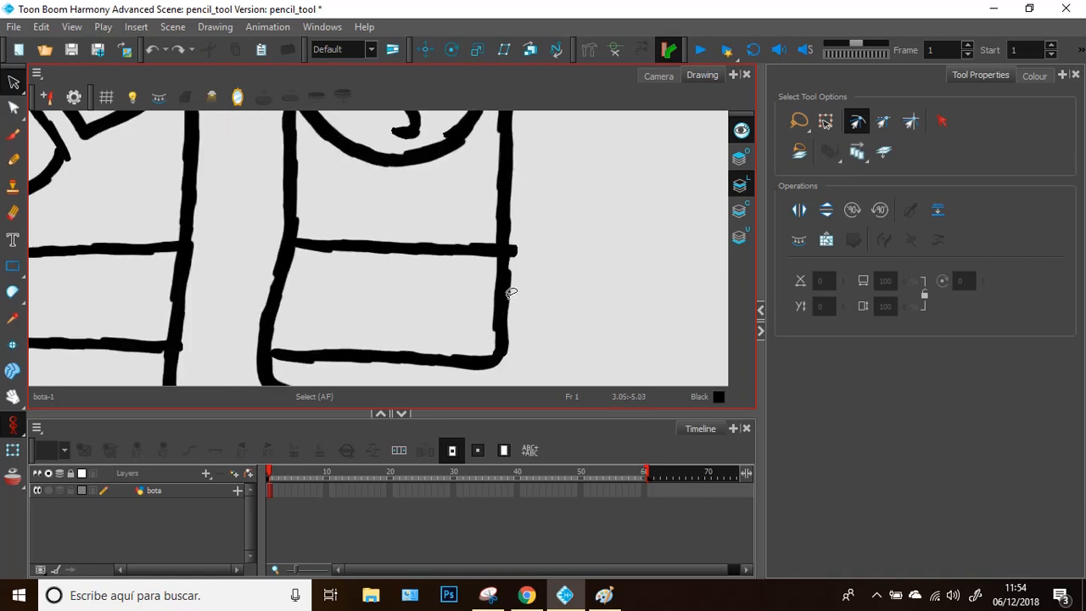
pyautogui.scroll(-3, 448, 276)
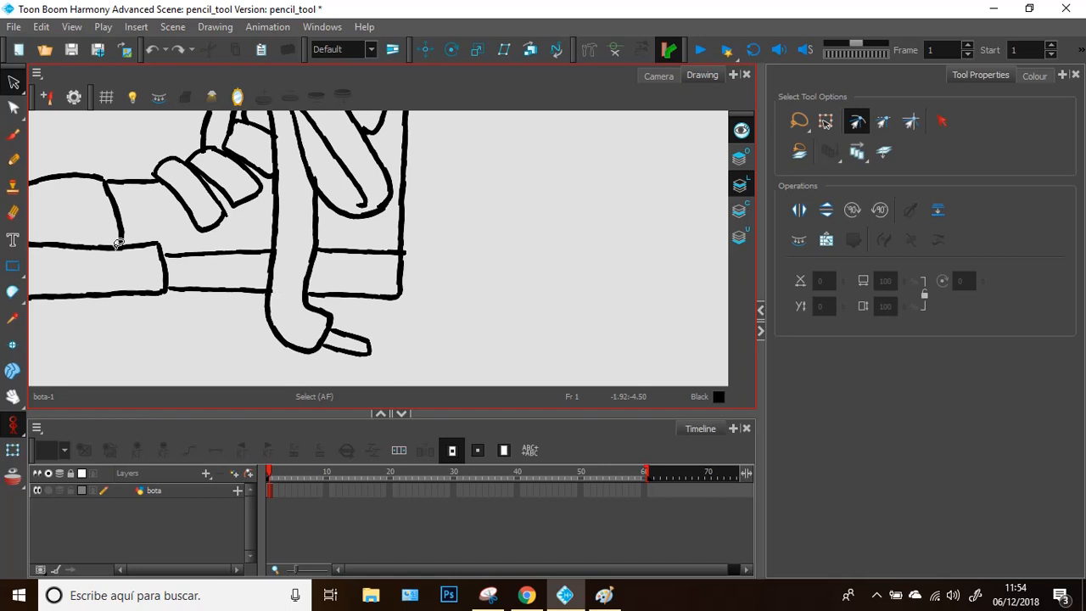
# Show the centrelines and points of the boot's pencil strokes and examine where lines meet at the sole and laces.
pyautogui.hotkey('ctrl', 'a')
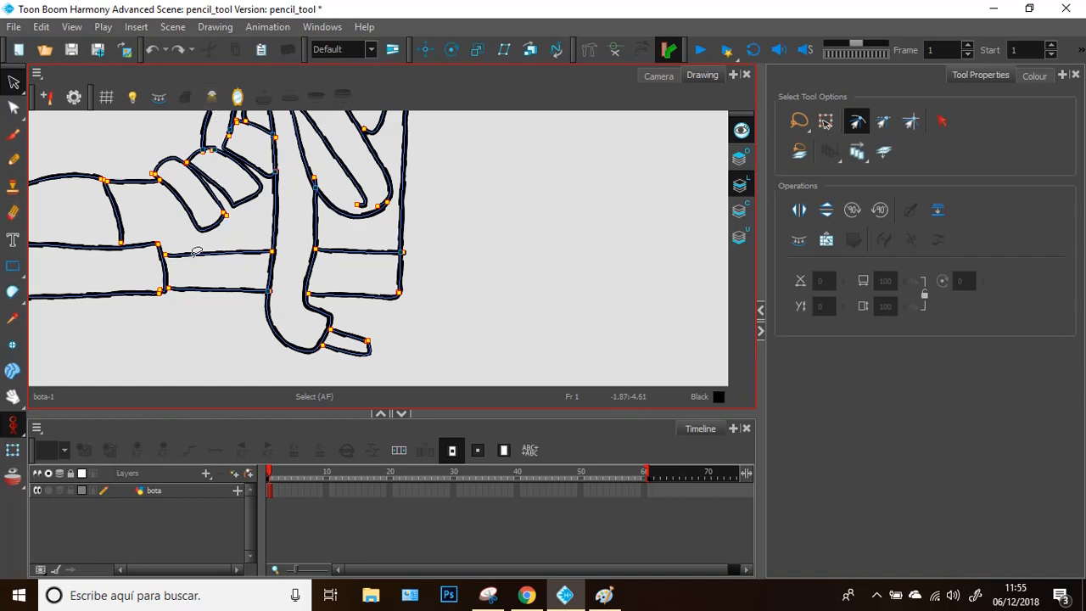
pyautogui.scroll(-1, 284, 183)
pyautogui.scroll(2, 340, 182)
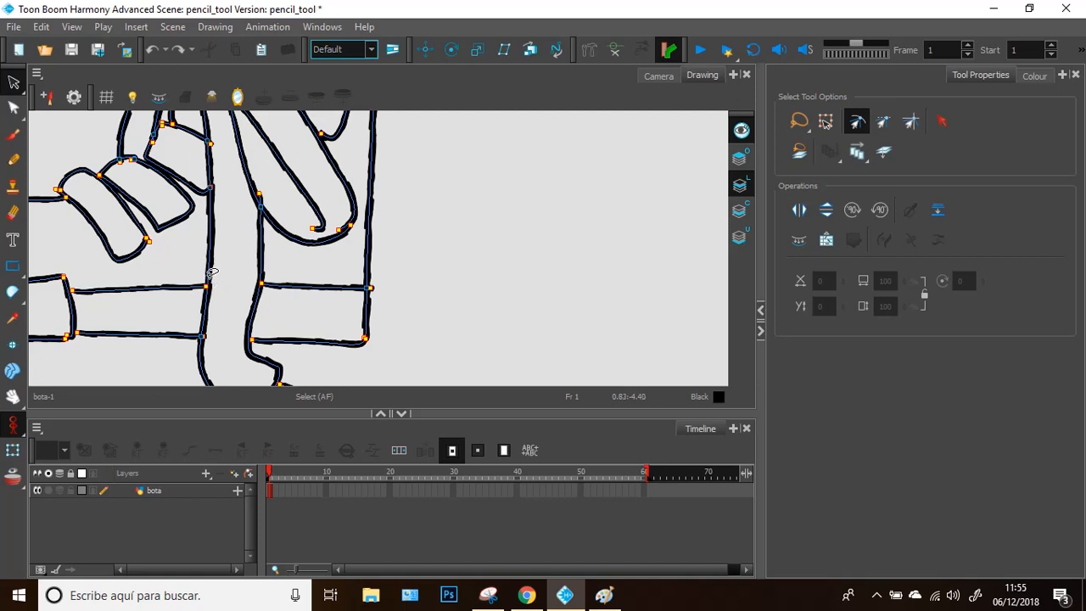
pyautogui.scroll(6, 212, 271)
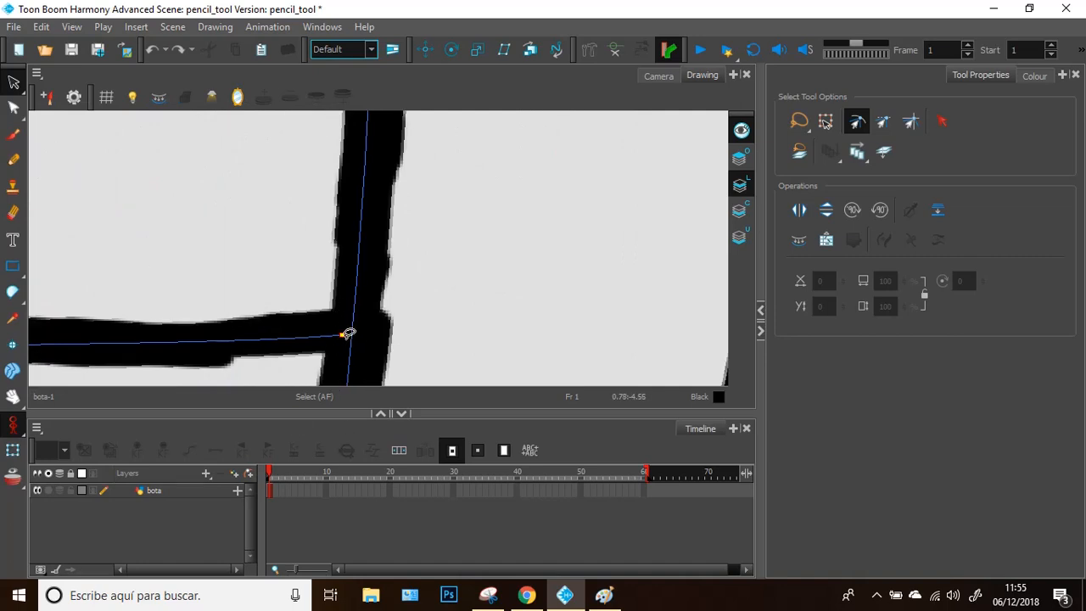
pyautogui.scroll(-6, 343, 333)
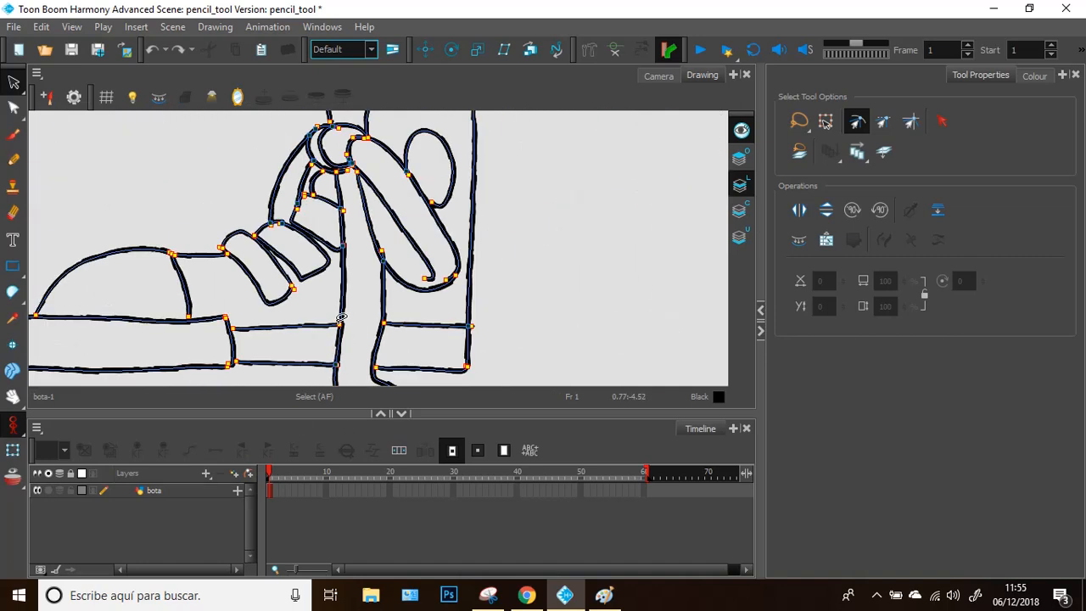
pyautogui.scroll(4, 444, 221)
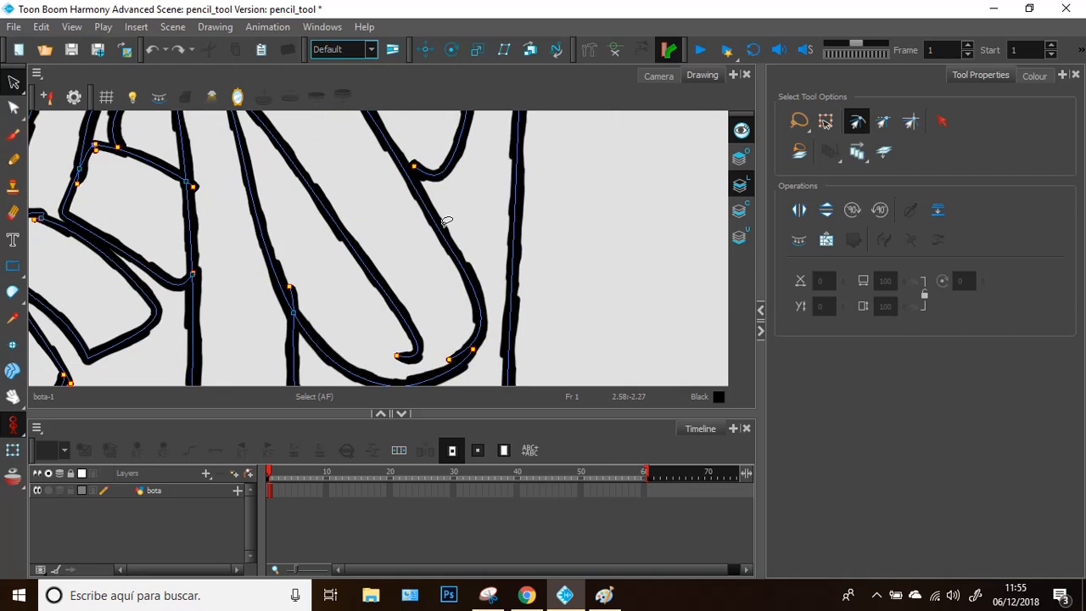
# Use the Contour Editor to pull three pencil stroke ends around the laces out past the lines they meet.
pyautogui.click(13, 108)
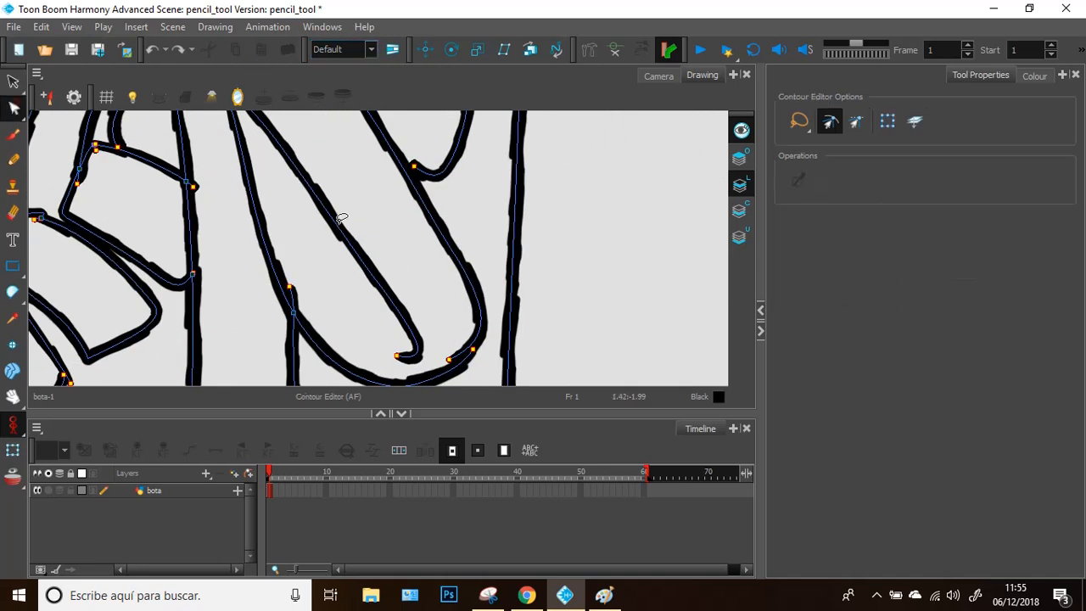
pyautogui.click(288, 292)
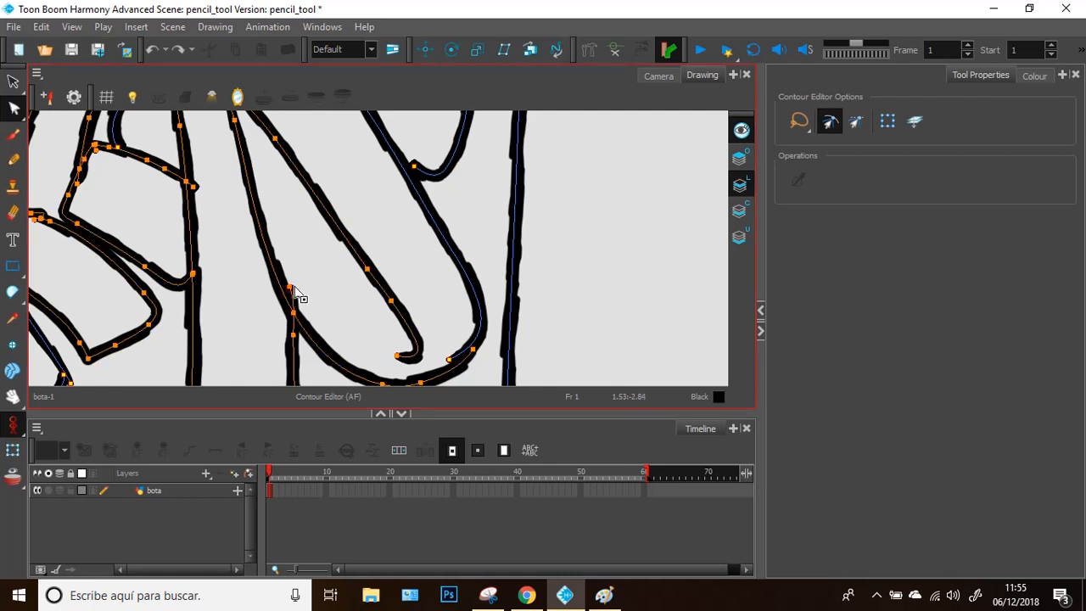
pyautogui.moveTo(293, 293); pyautogui.dragTo(304, 264)
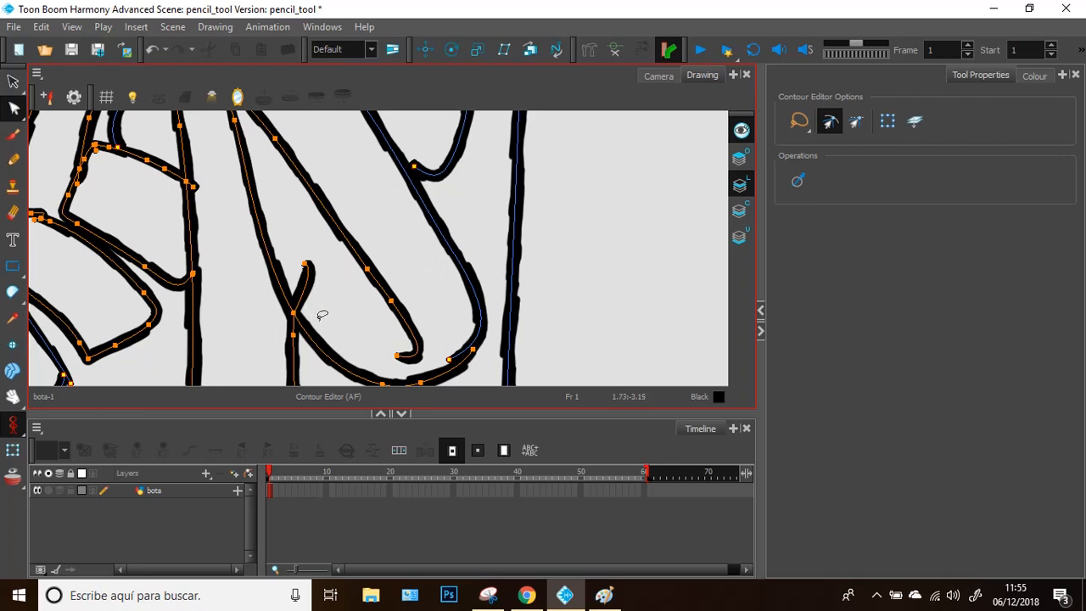
pyautogui.moveTo(180, 175); pyautogui.dragTo(229, 214)
pyautogui.moveTo(193, 273); pyautogui.dragTo(226, 260)
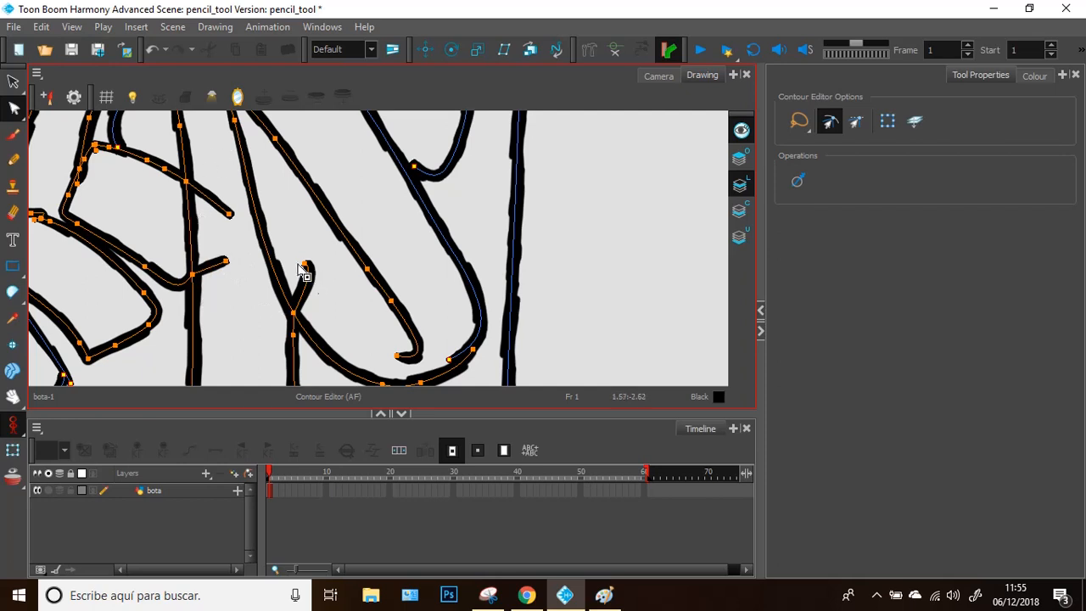
# Trim off the three stroke ends protruding past the lace lines with the Cutter tool.
pyautogui.click(12, 83)
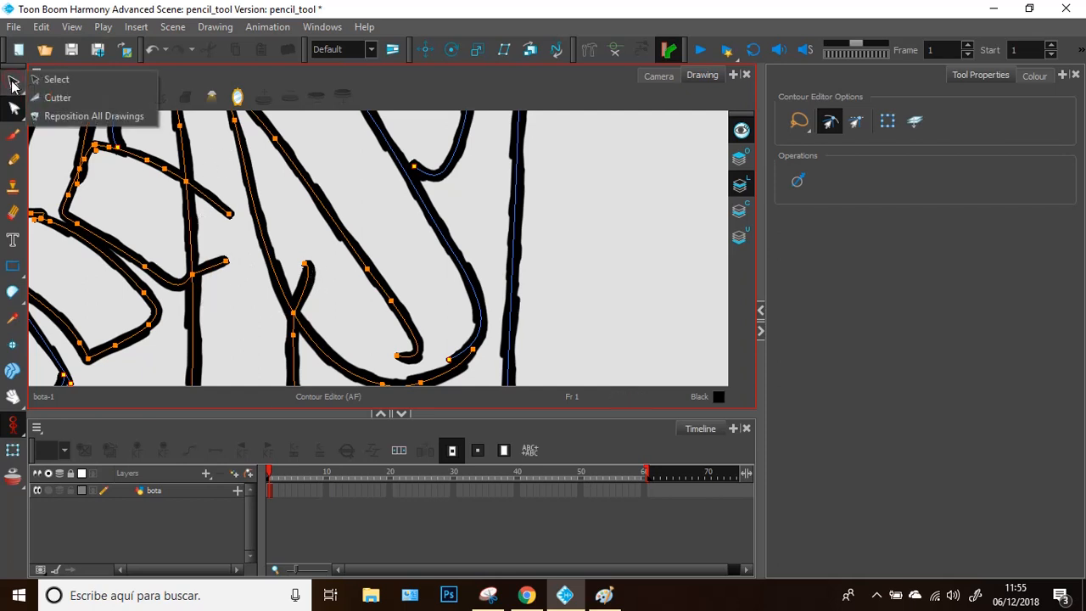
pyautogui.click(58, 99)
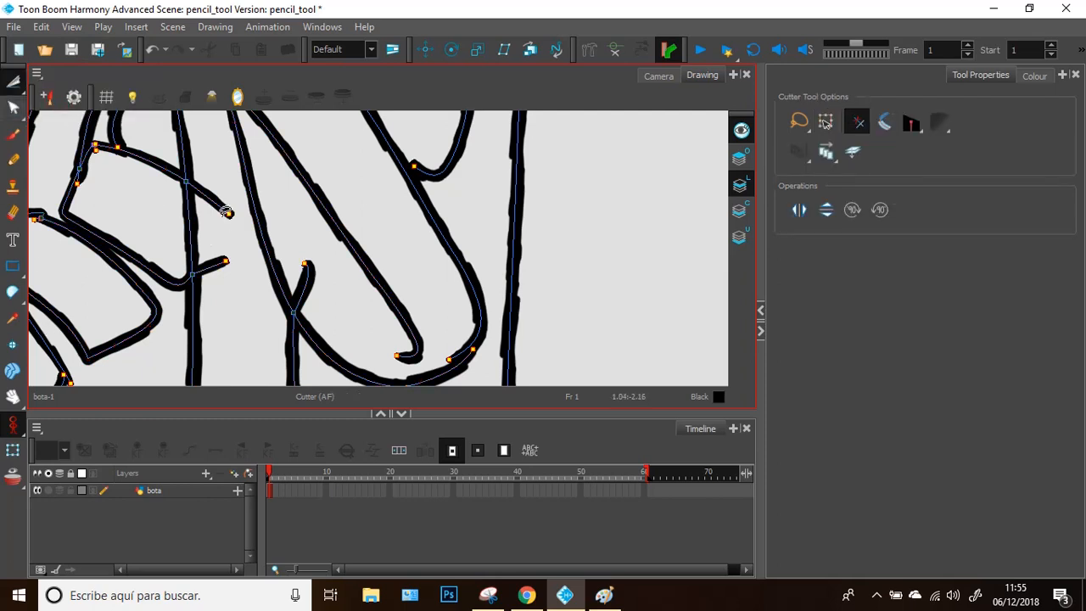
pyautogui.moveTo(219, 163); pyautogui.dragTo(243, 286)
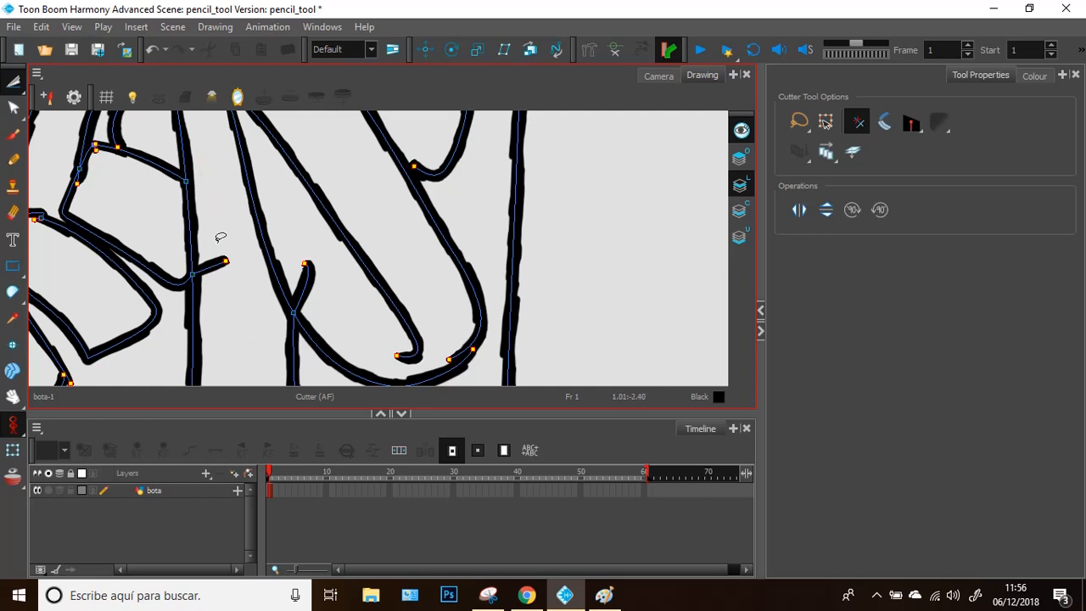
pyautogui.moveTo(207, 225); pyautogui.dragTo(245, 327)
pyautogui.moveTo(275, 219); pyautogui.dragTo(335, 309)
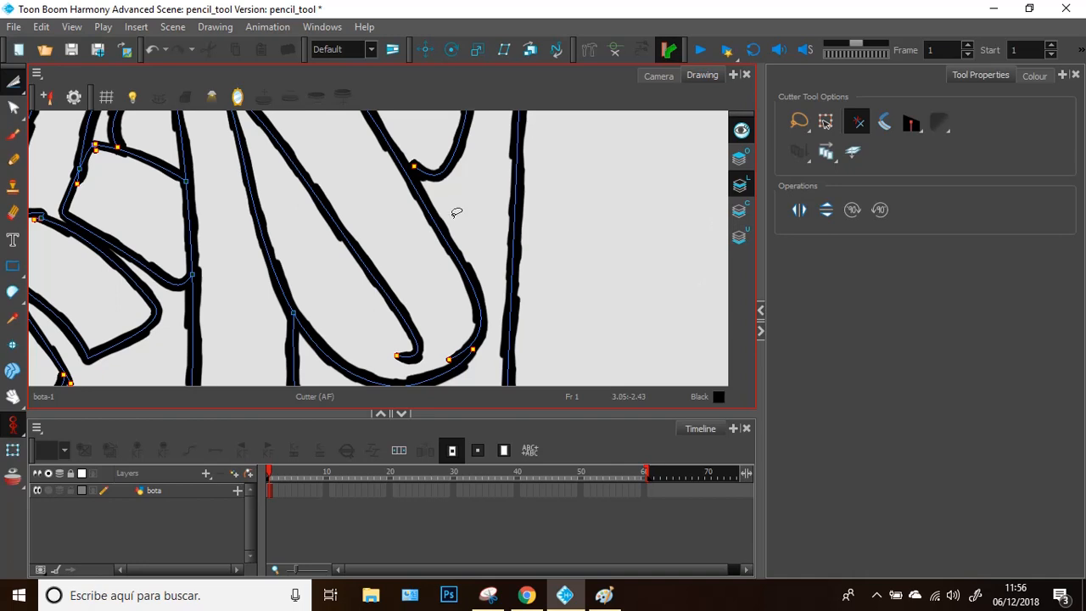
# Cut off the end of the sole line that sticks out beyond the boot's back edge.
pyautogui.scroll(-2, 303, 246)
pyautogui.scroll(-1, 504, 238)
pyautogui.scroll(4, 507, 249)
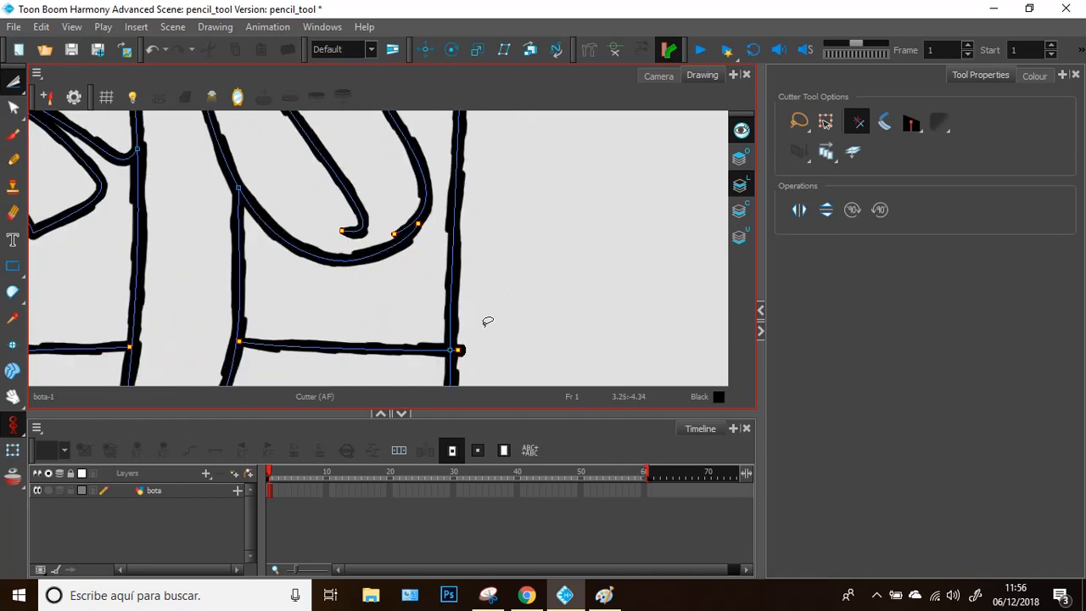
pyautogui.scroll(2, 463, 349)
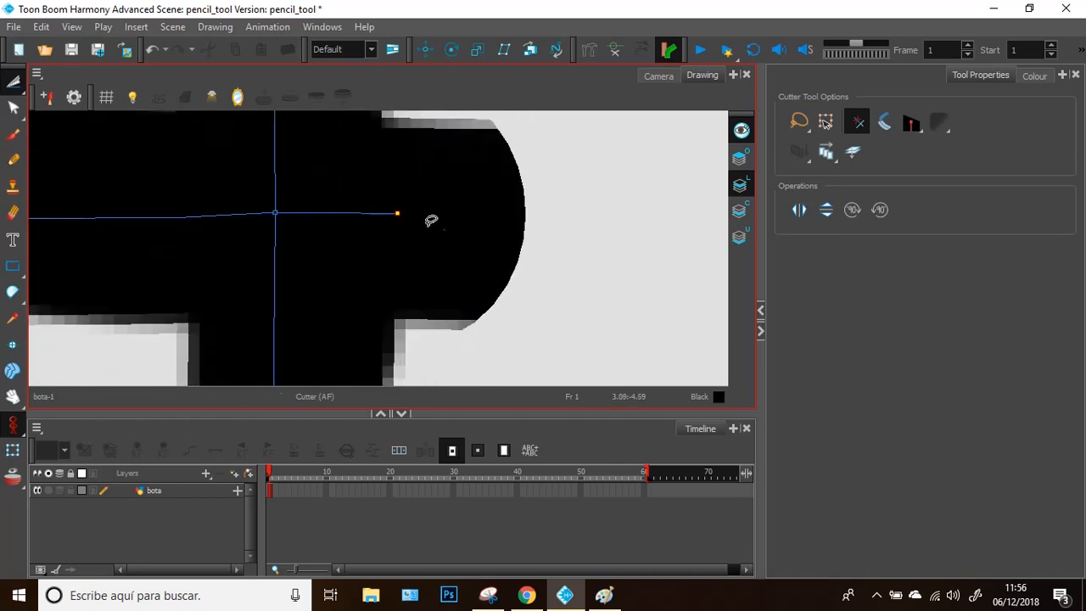
pyautogui.scroll(2, 377, 199)
pyautogui.scroll(-3, 366, 195)
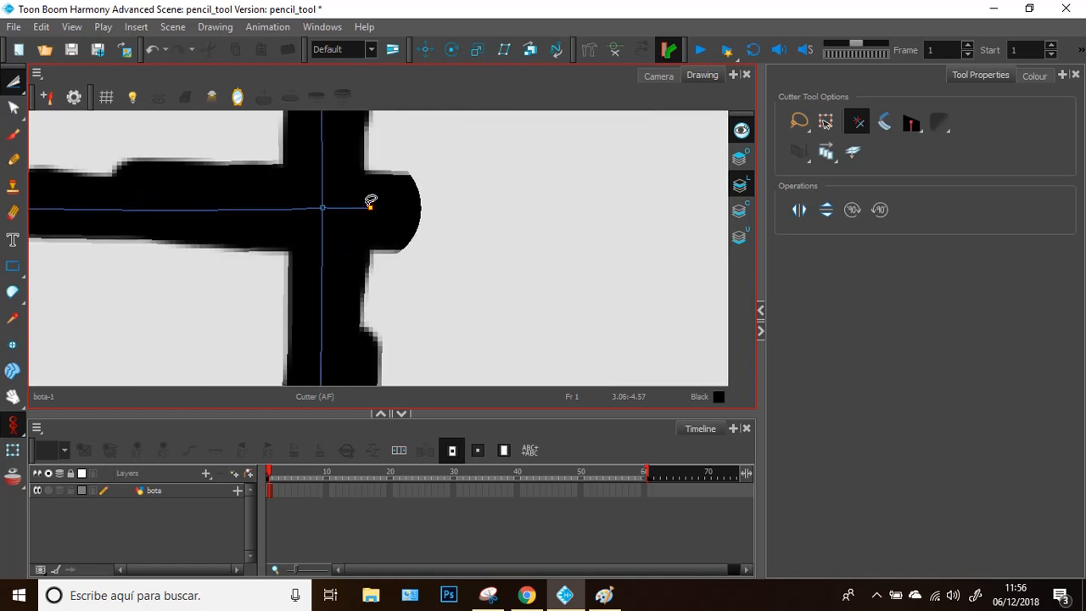
pyautogui.moveTo(373, 200); pyautogui.dragTo(509, 199)
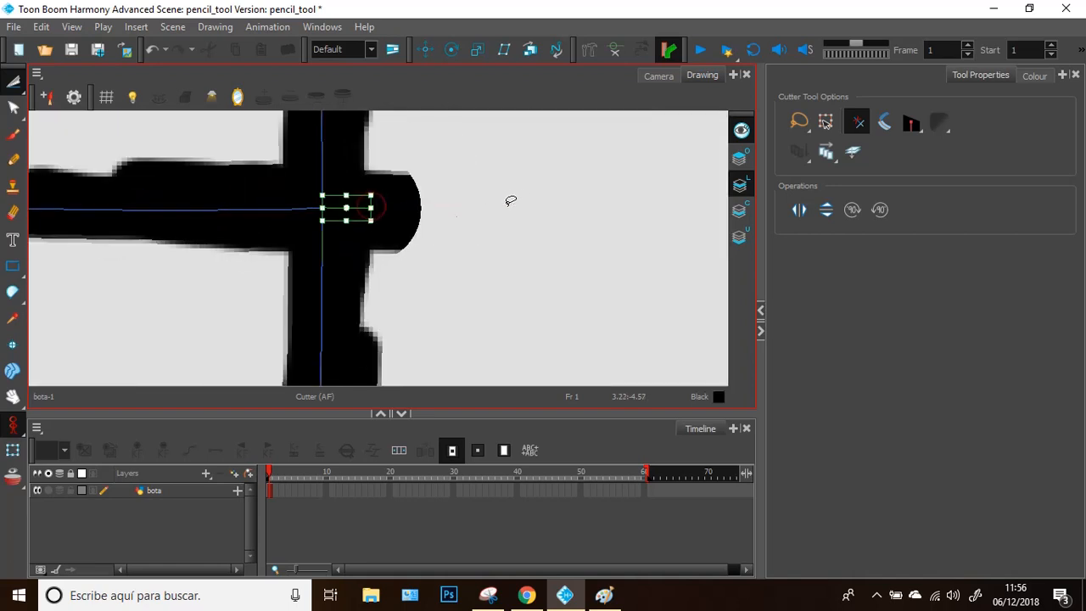
pyautogui.click(574, 199)
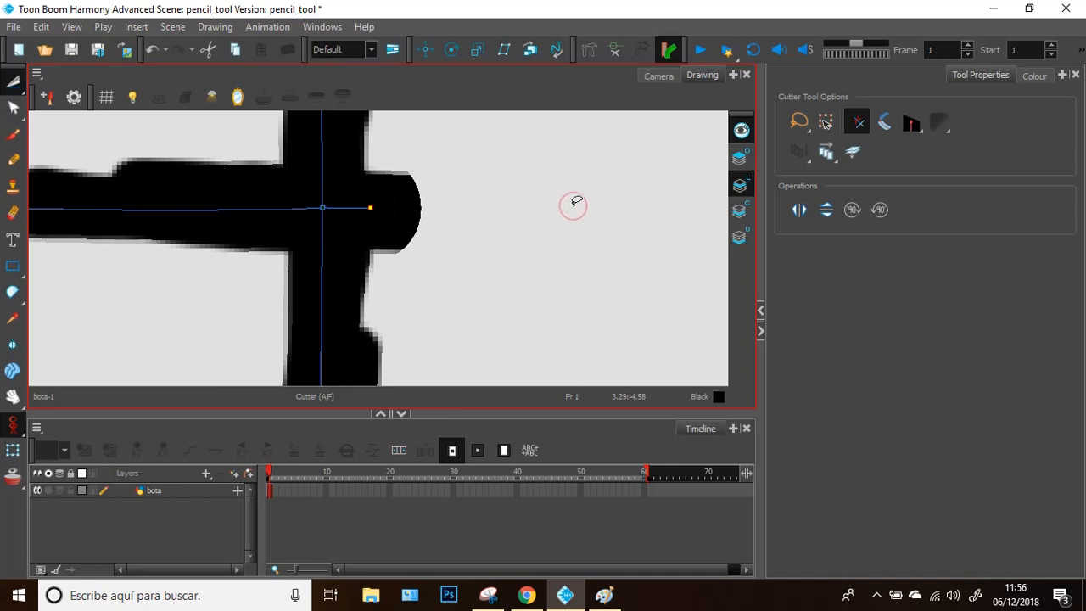
pyautogui.moveTo(369, 294)
pyautogui.mouseDown()
pyautogui.moveTo(290, 176)
pyautogui.moveTo(397, 265)
pyautogui.moveTo(361, 210)
pyautogui.moveTo(356, 183)
pyautogui.mouseUp()
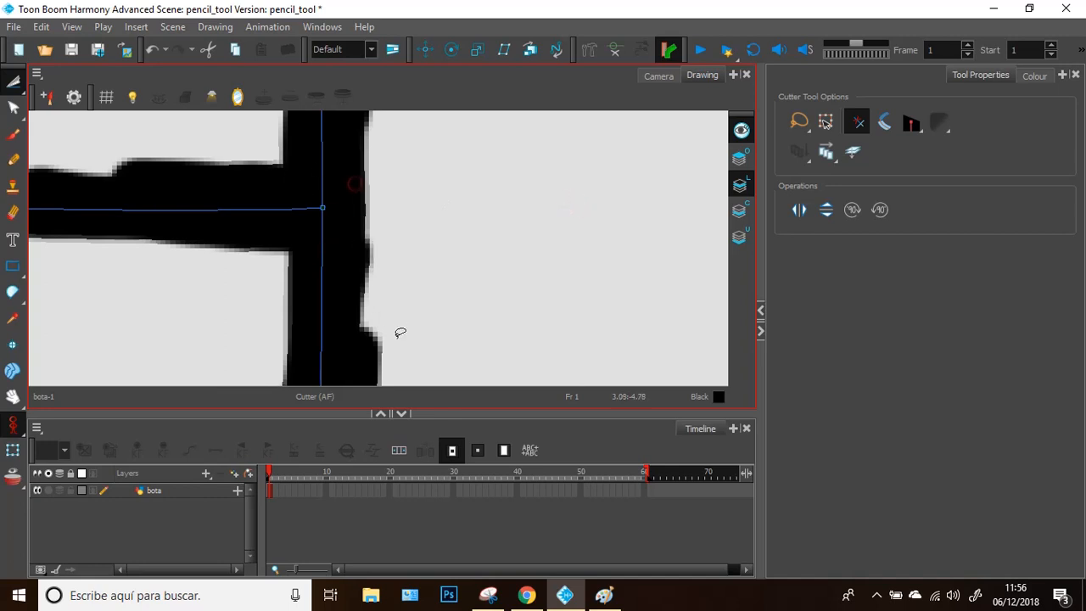
# Examine the line joints along the boot's heel, sole and toe section.
pyautogui.scroll(-10, 174, 238)
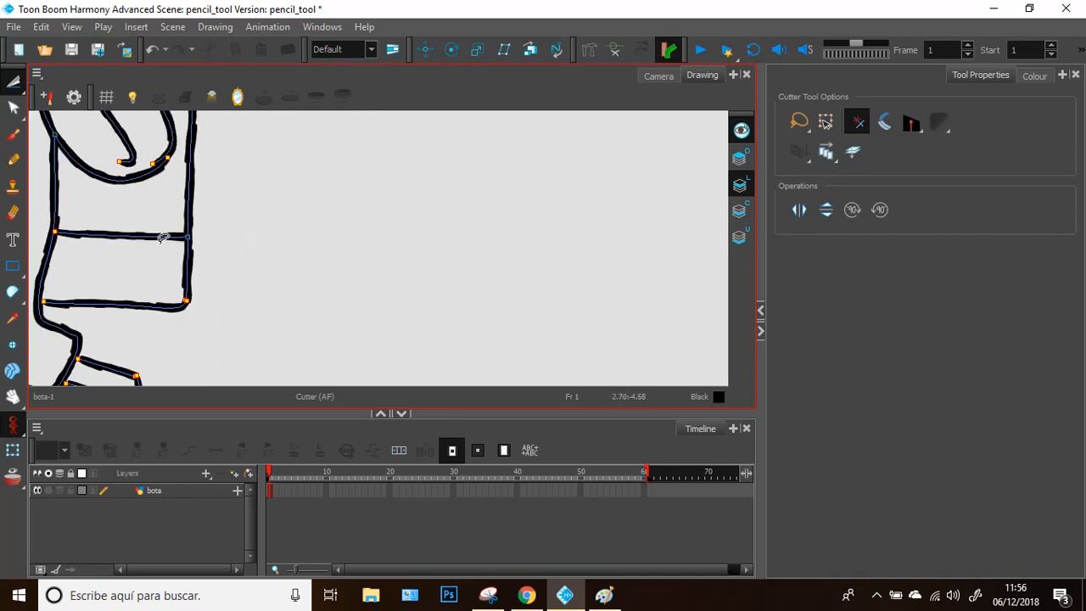
pyautogui.scroll(4, 126, 268)
pyautogui.scroll(3, 126, 267)
pyautogui.scroll(-7, 109, 220)
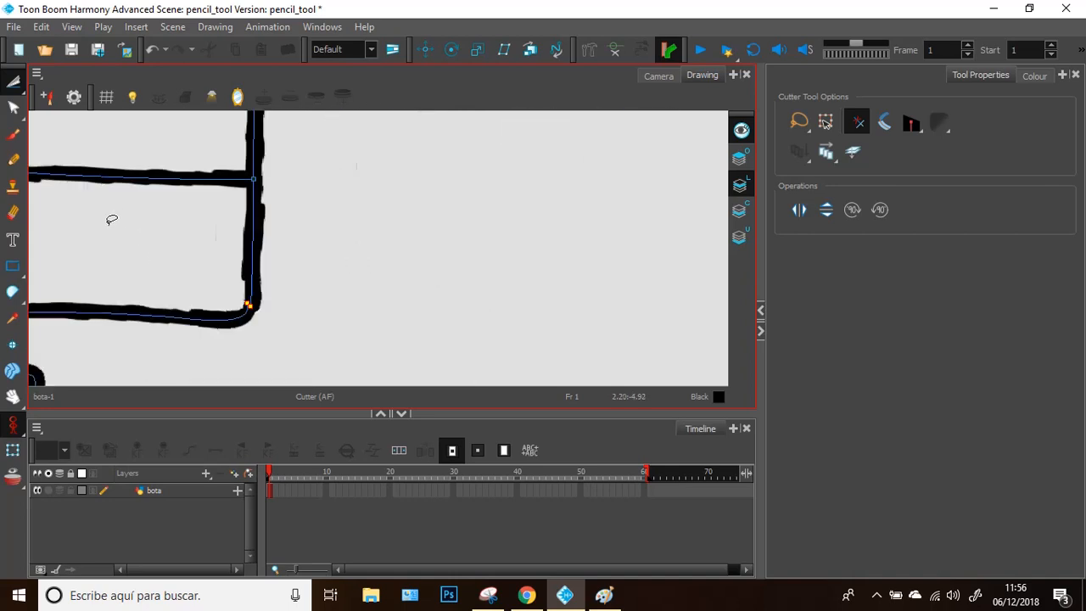
pyautogui.scroll(-3, 110, 221)
pyautogui.scroll(8, 50, 209)
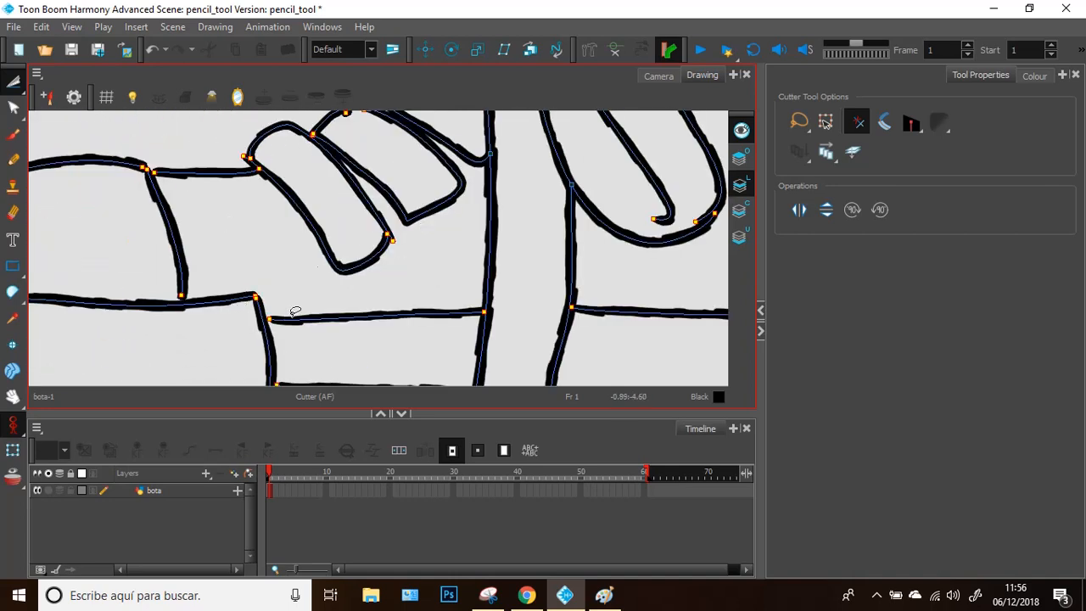
pyautogui.scroll(-6, 440, 257)
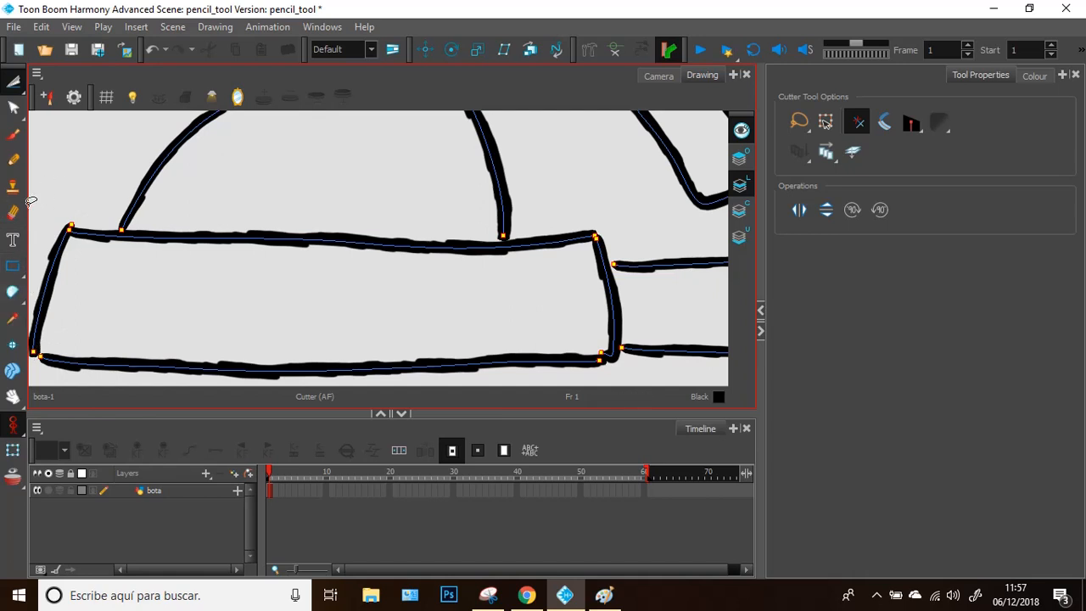
# Try to fill the front sole section under the toe with White using the Paint tool.
pyautogui.click(13, 291)
pyautogui.click(51, 289)
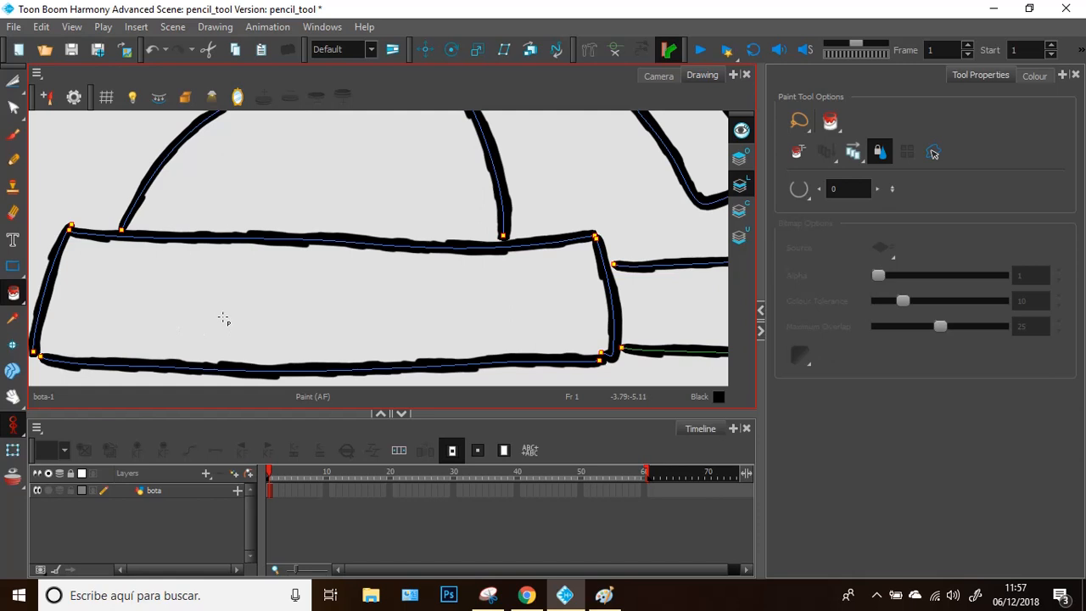
pyautogui.click(718, 397)
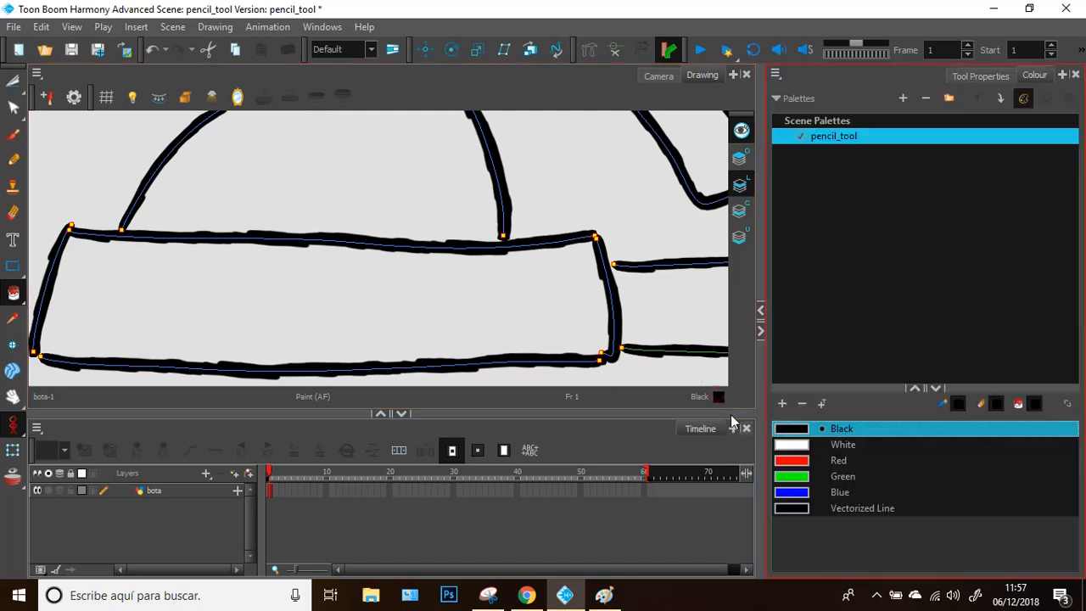
pyautogui.click(789, 461)
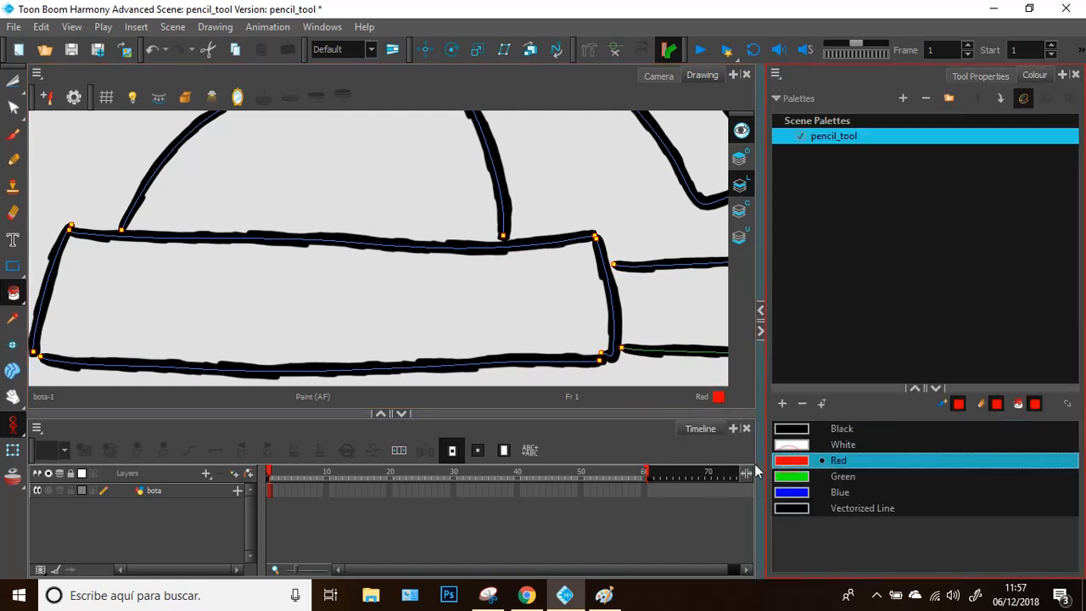
pyautogui.click(790, 446)
pyautogui.click(415, 295)
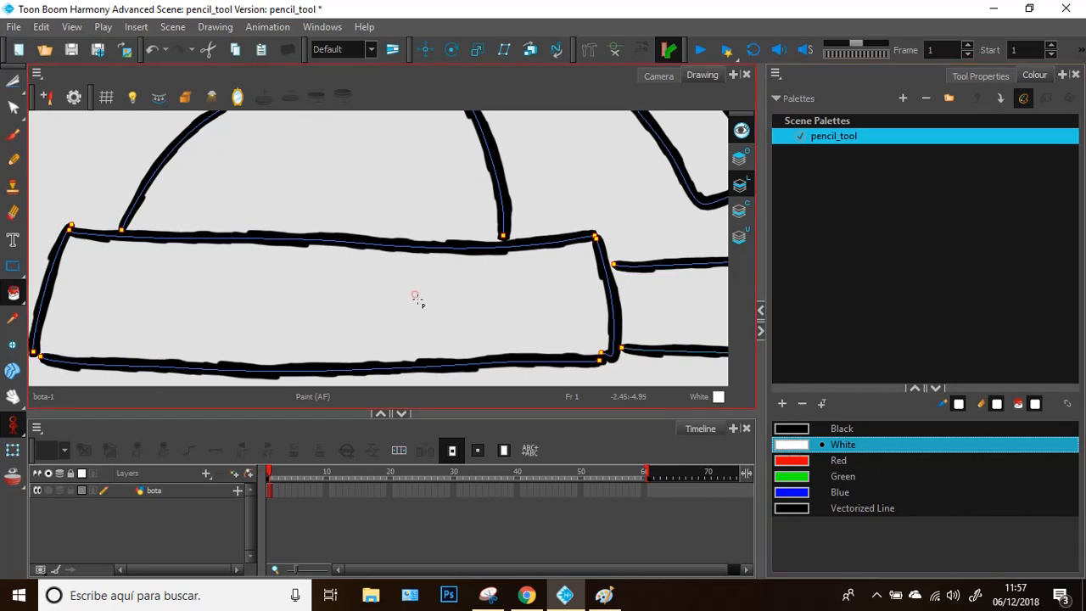
pyautogui.click(422, 302)
pyautogui.click(424, 299)
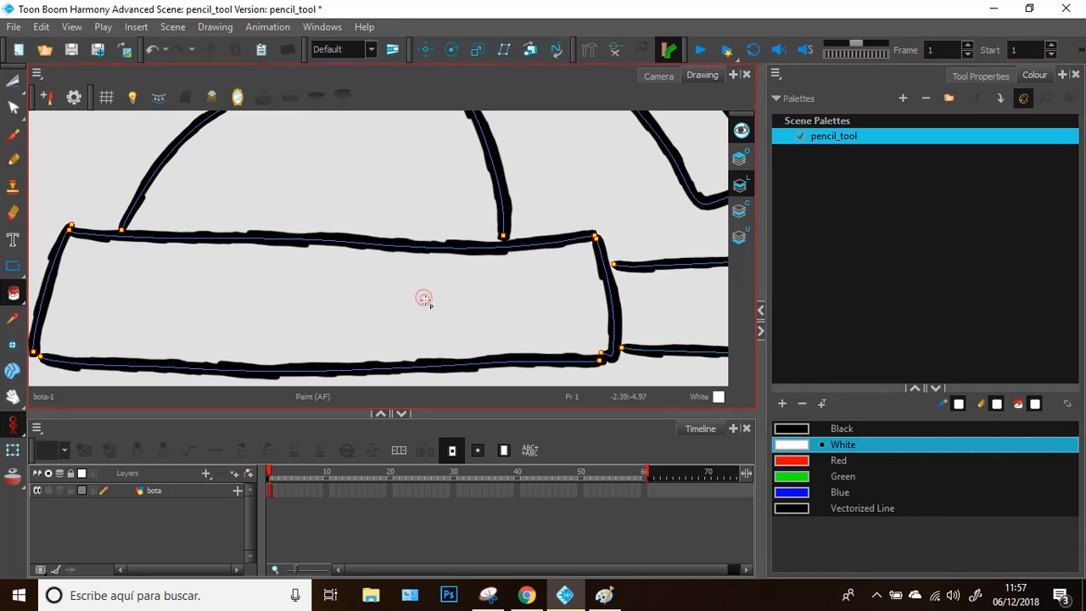
pyautogui.click(426, 302)
pyautogui.click(195, 339)
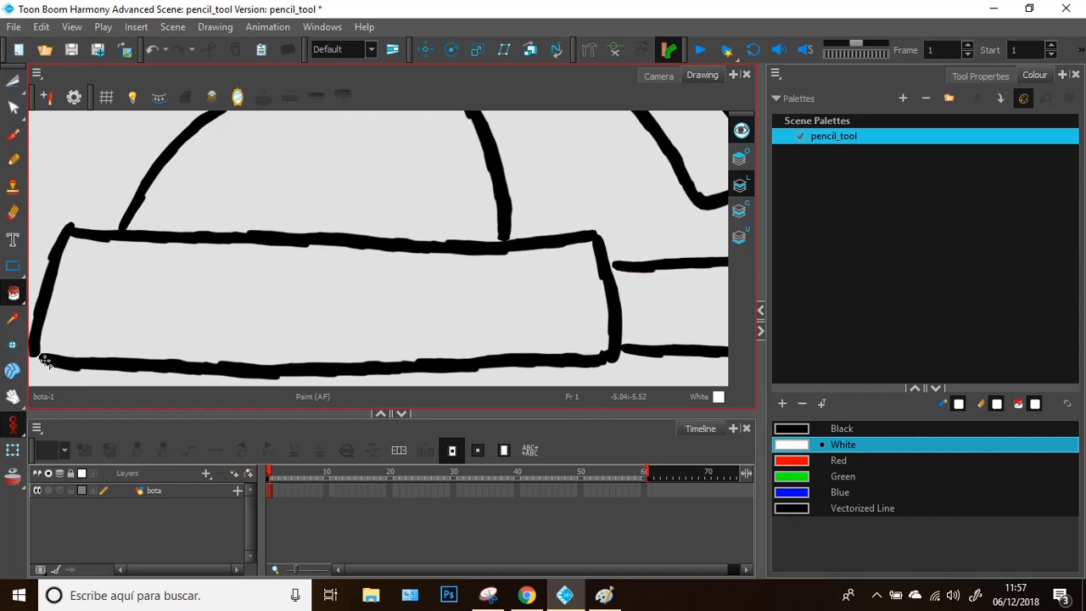
# Show the strokes' centre lines and join the open lower front corner of the front sole section with the Close Gap tool.
pyautogui.scroll(-2, 44, 360)
pyautogui.scroll(5, 44, 361)
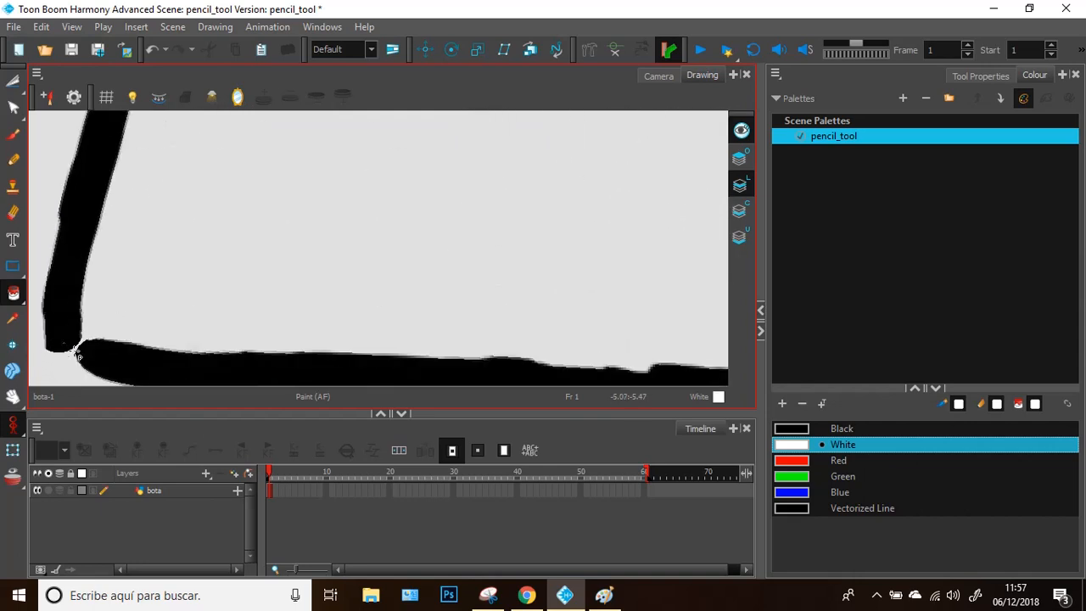
pyautogui.scroll(-5, 157, 265)
pyautogui.scroll(3, 444, 235)
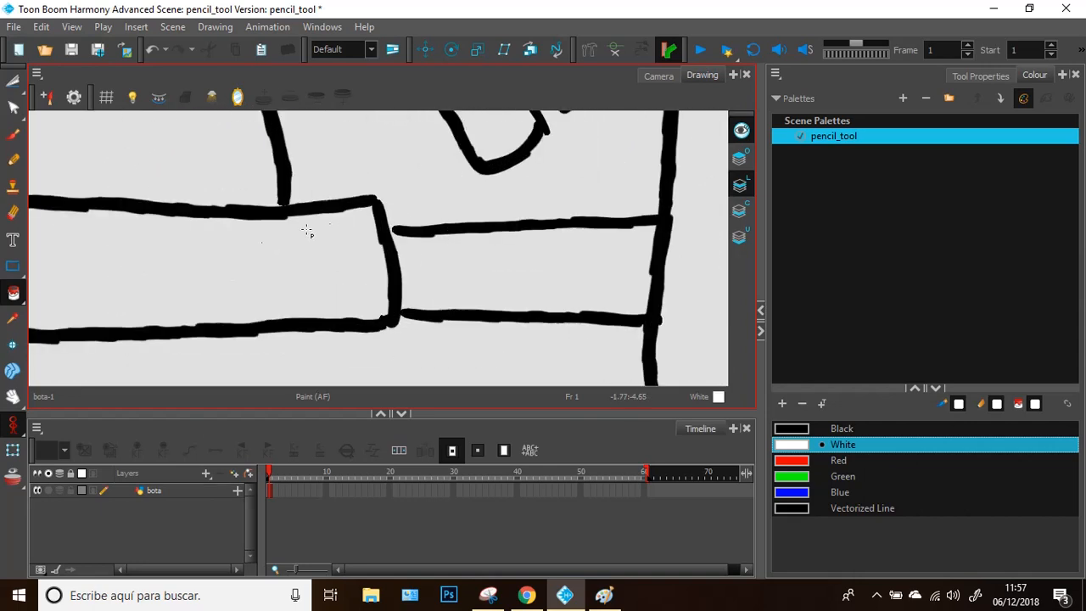
pyautogui.scroll(-3, 194, 228)
pyautogui.scroll(3, 90, 245)
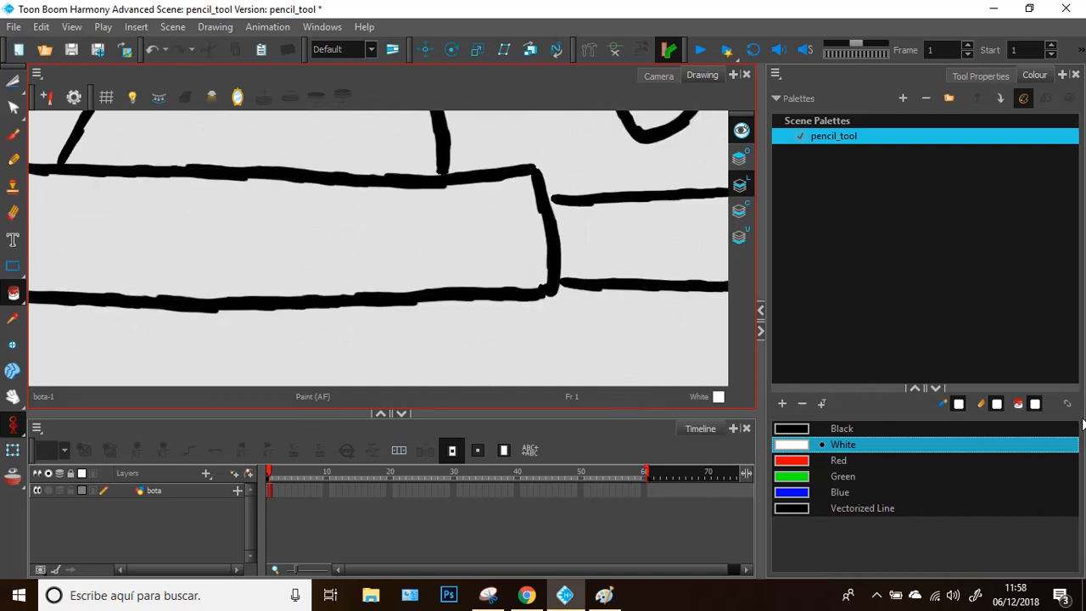
pyautogui.click(9, 298)
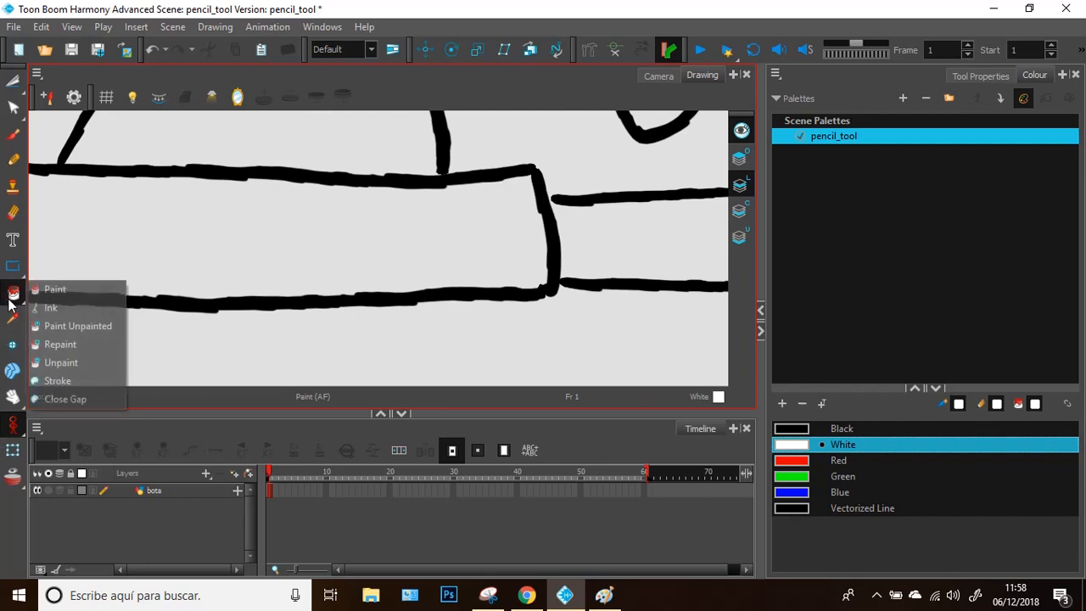
pyautogui.click(65, 397)
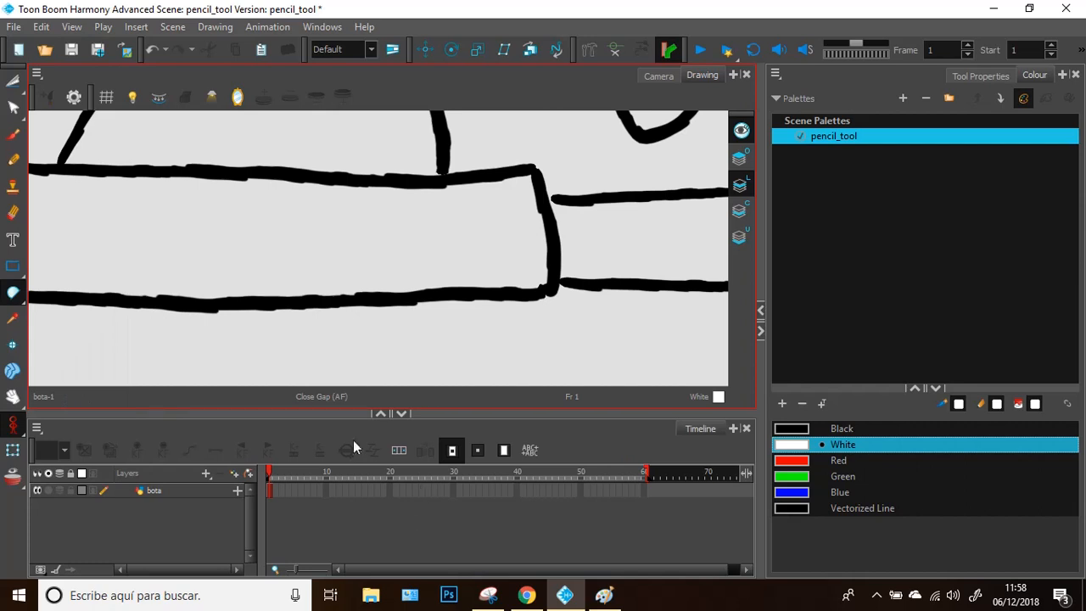
pyautogui.scroll(-2, 113, 248)
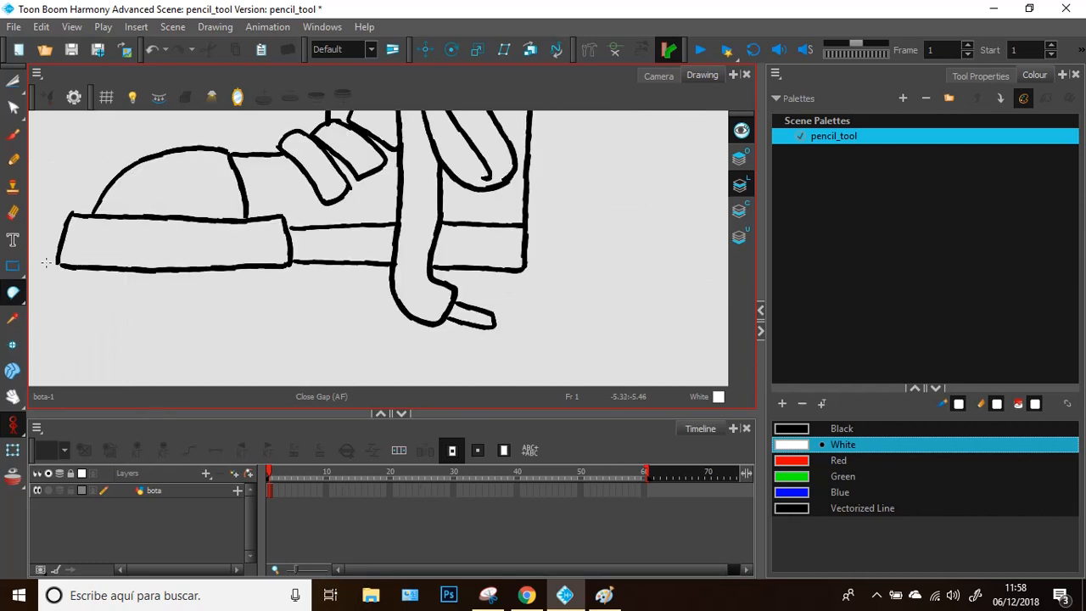
pyautogui.scroll(5, 47, 261)
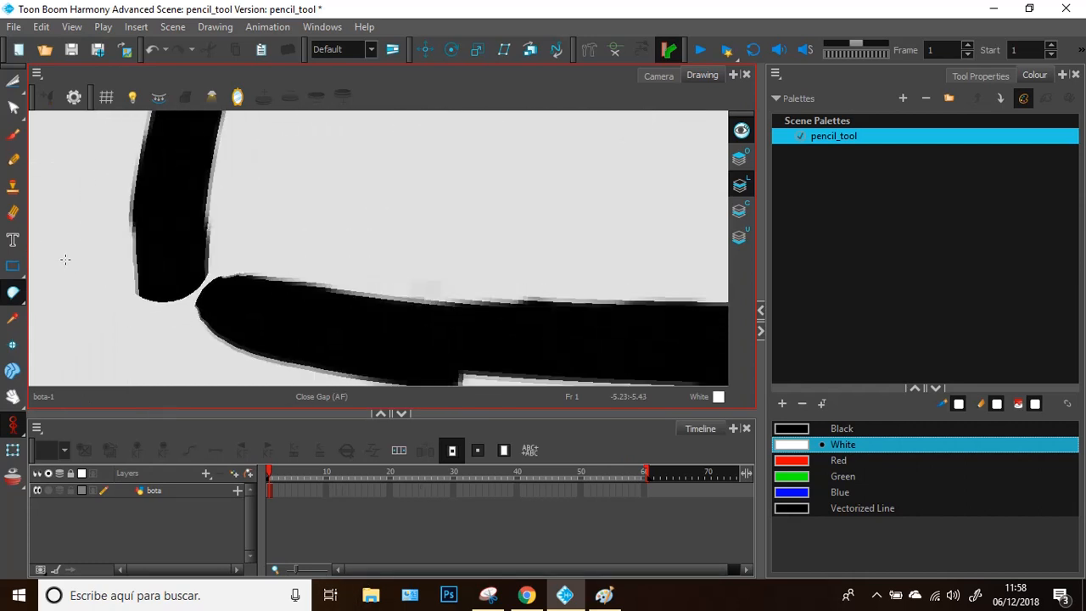
pyautogui.press('k')
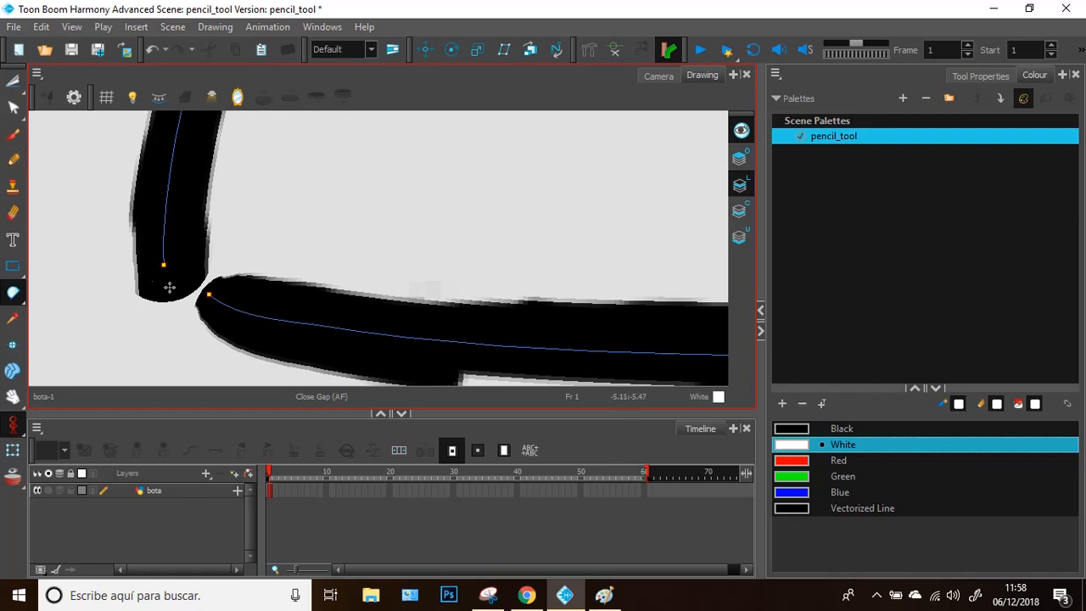
pyautogui.moveTo(163, 265); pyautogui.dragTo(209, 293)
# Close the gap between the top line and the rear edge at the front sole section's upper rear corner.
pyautogui.scroll(-7, 546, 367)
pyautogui.scroll(4, 560, 158)
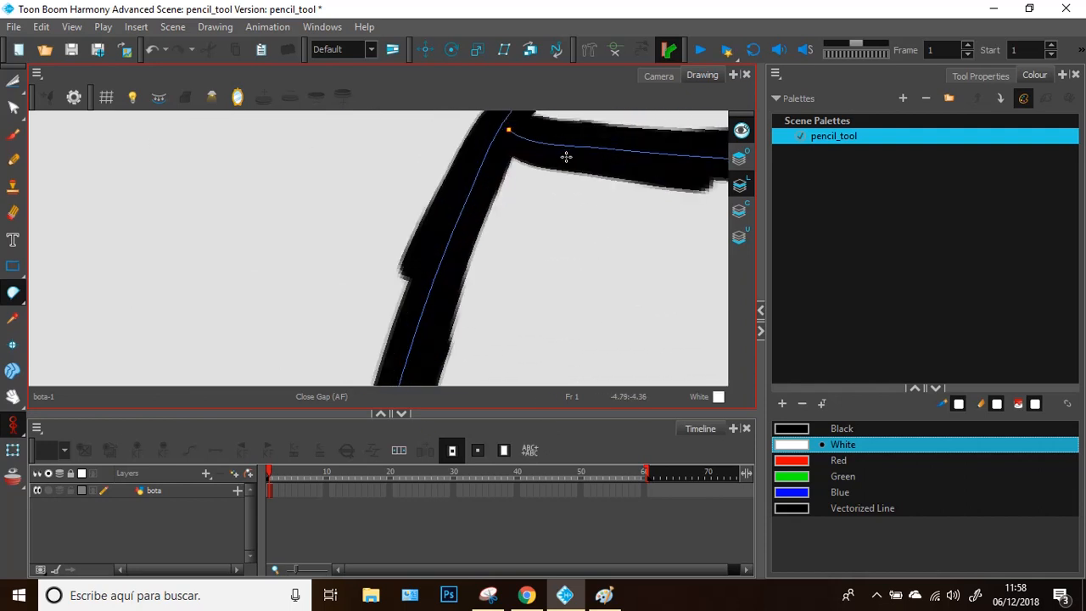
pyautogui.scroll(-5, 563, 158)
pyautogui.scroll(-4, 609, 263)
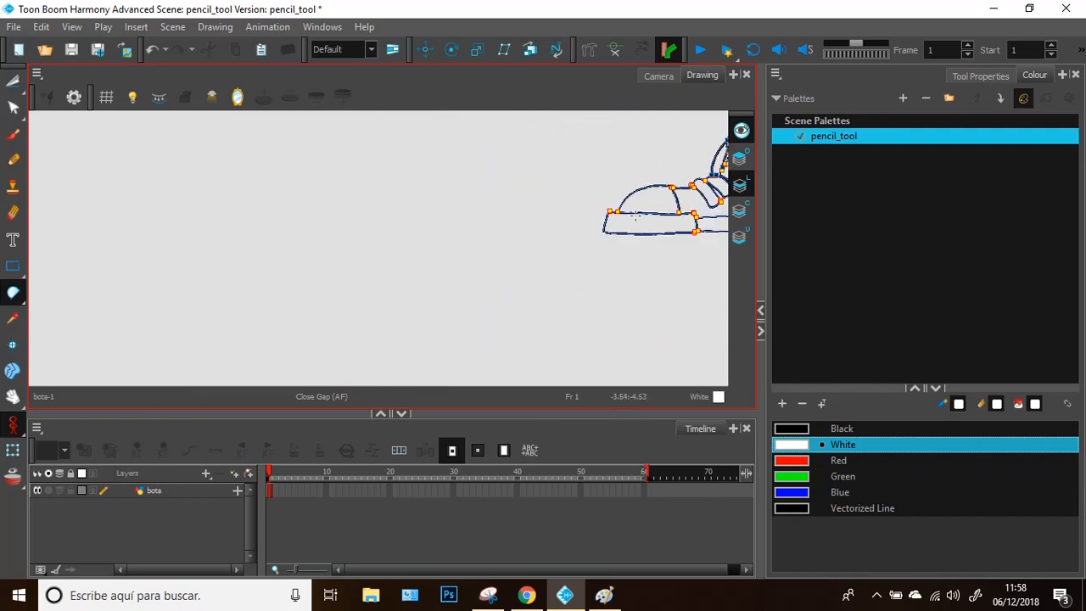
pyautogui.scroll(8, 700, 219)
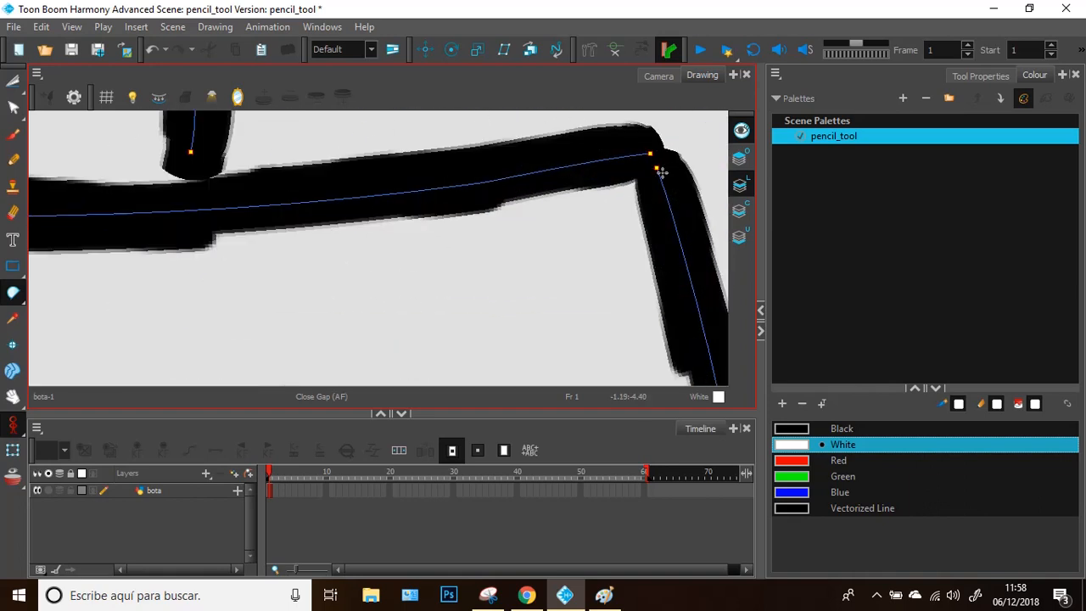
pyautogui.moveTo(650, 151); pyautogui.dragTo(655, 167)
pyautogui.scroll(-5, 681, 224)
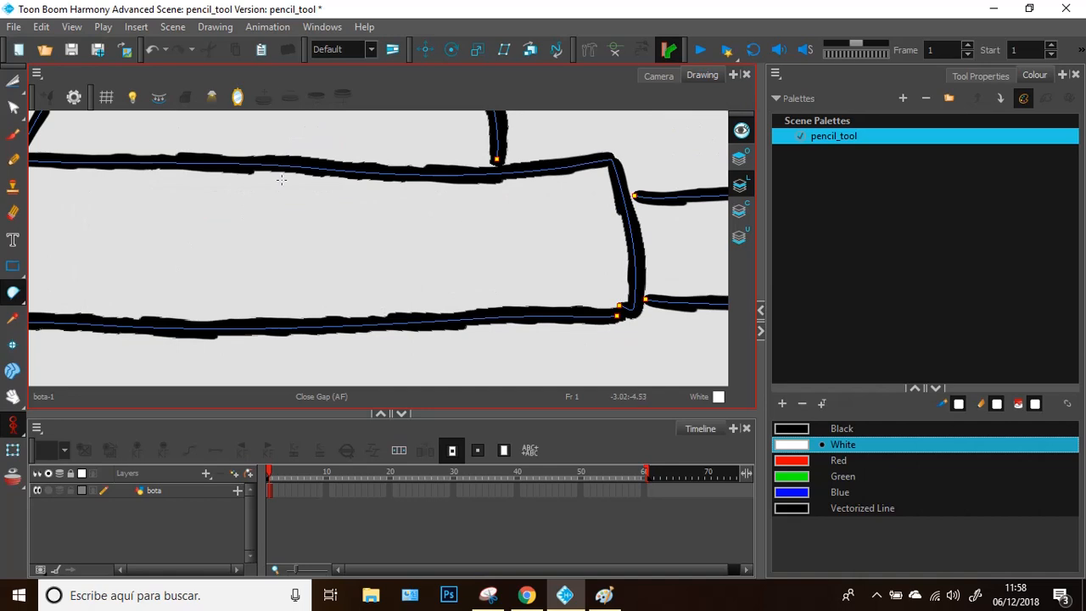
pyautogui.scroll(-5, 232, 197)
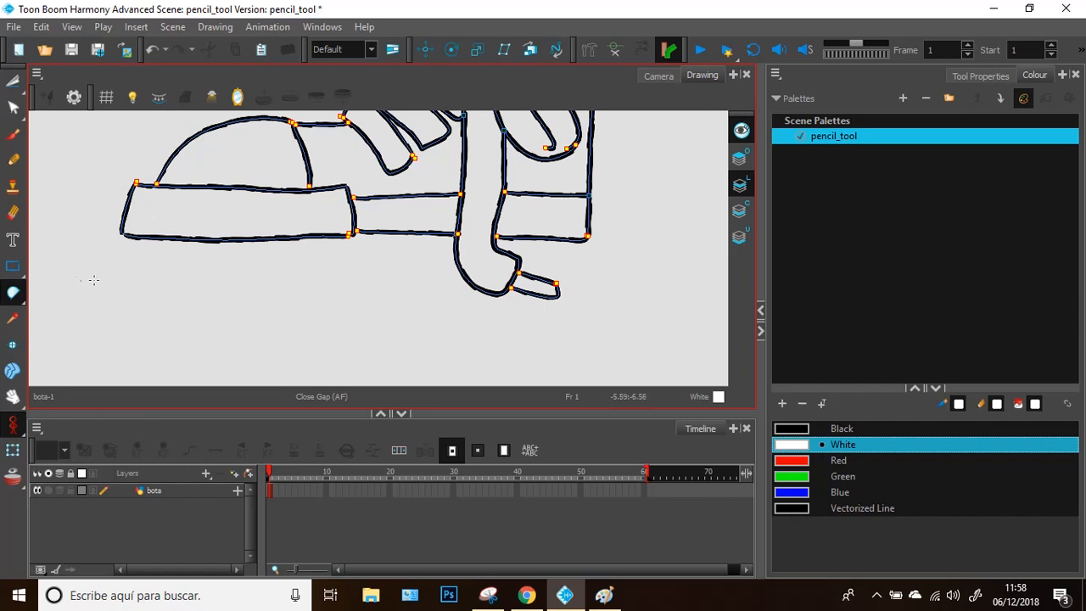
# With the Contour Editor, move the front edge's upper end point onto the start of the top line, joining the sole section's upper front corner.
pyautogui.scroll(4, 129, 205)
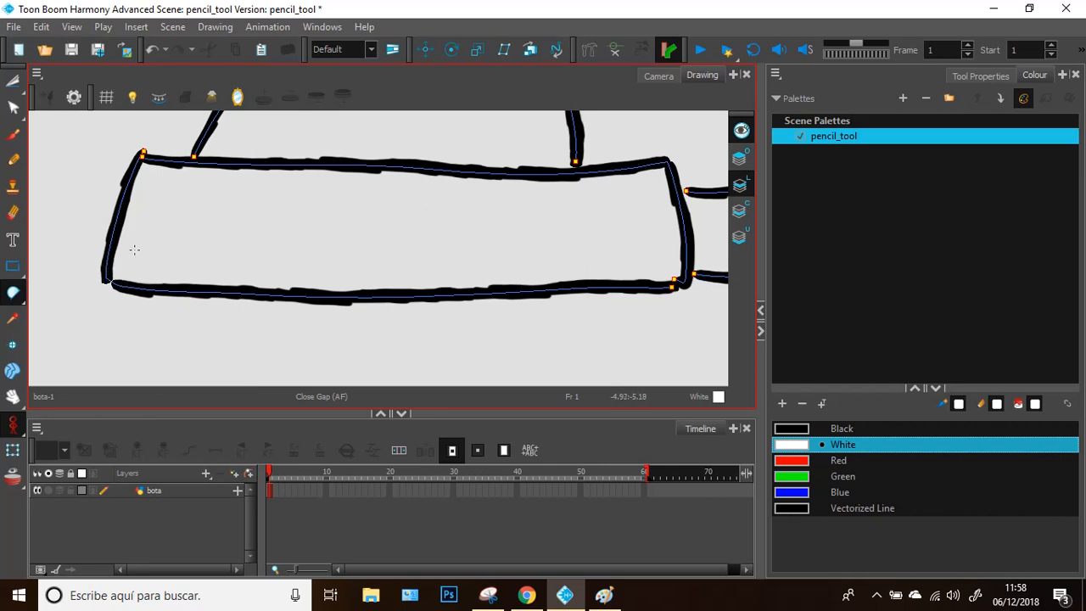
pyautogui.click(12, 81)
pyautogui.click(37, 84)
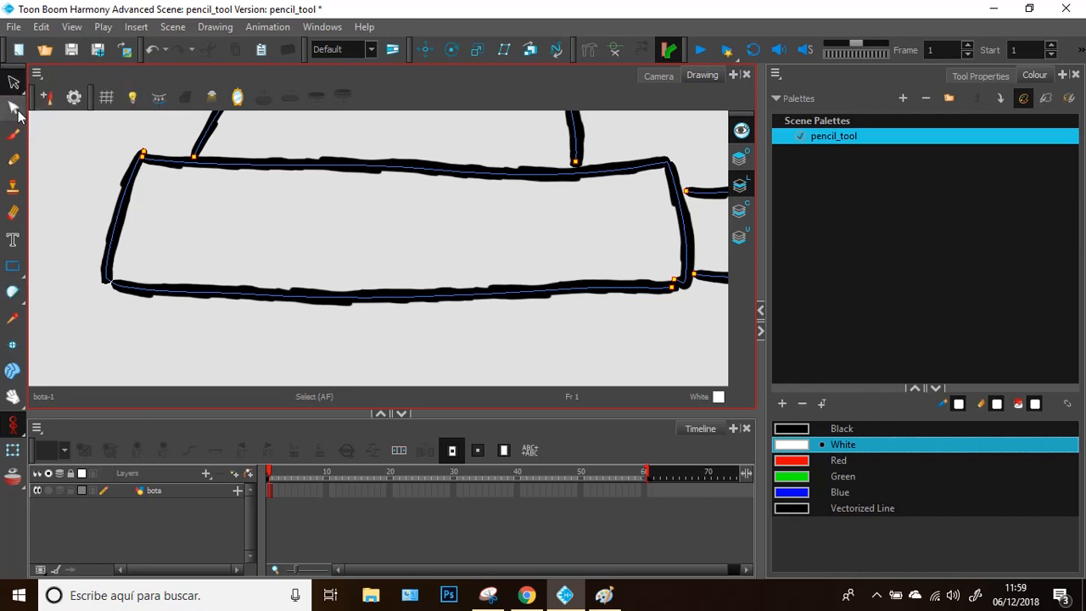
pyautogui.click(15, 109)
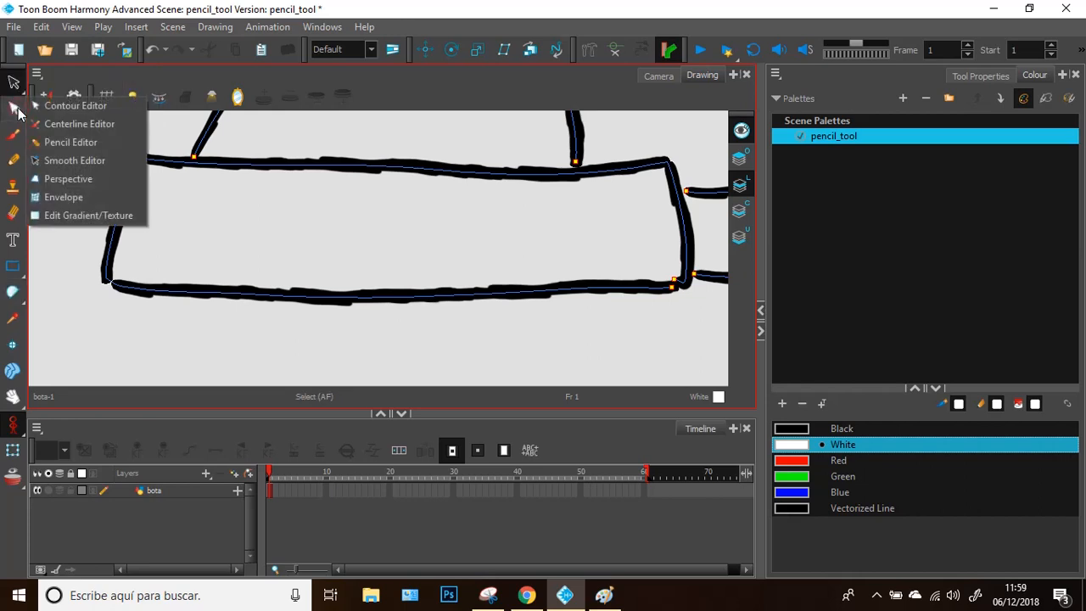
pyautogui.click(75, 105)
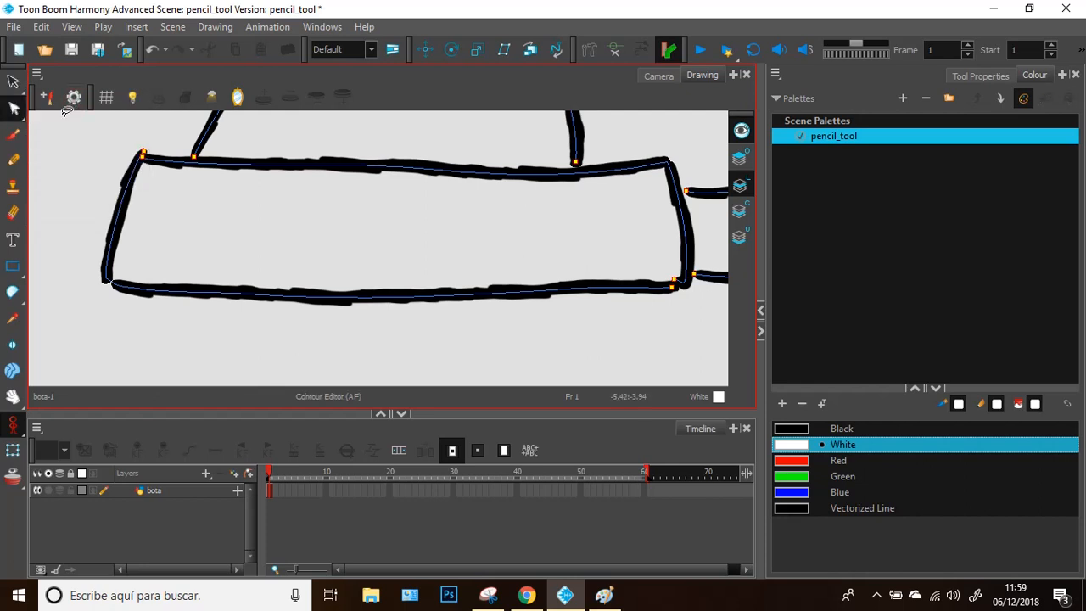
pyautogui.click(980, 75)
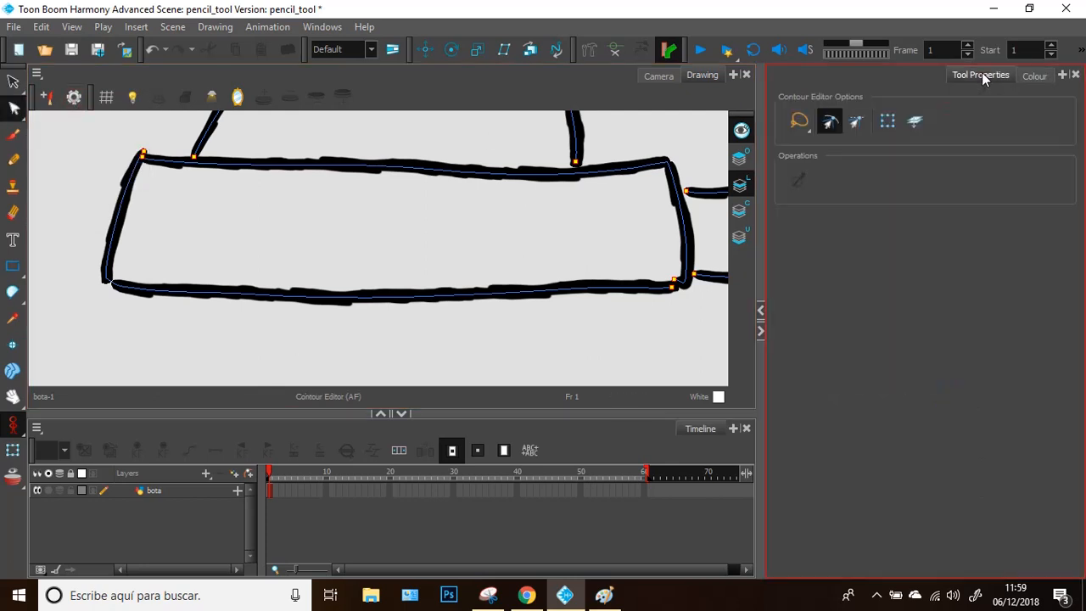
pyautogui.click(830, 123)
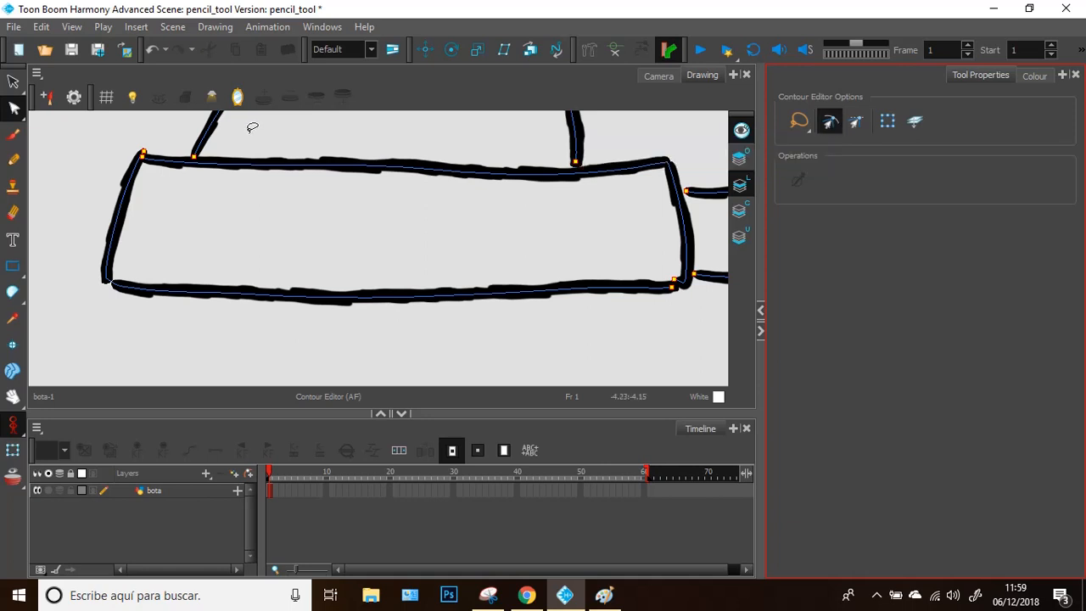
pyautogui.click(144, 154)
pyautogui.scroll(3, 146, 154)
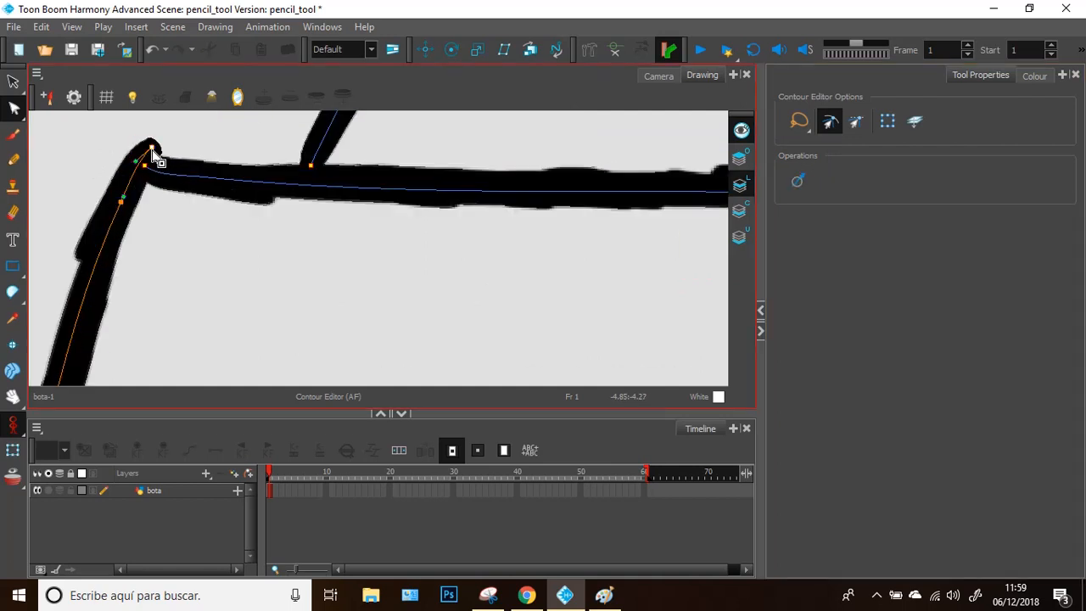
pyautogui.moveTo(153, 149); pyautogui.dragTo(146, 170)
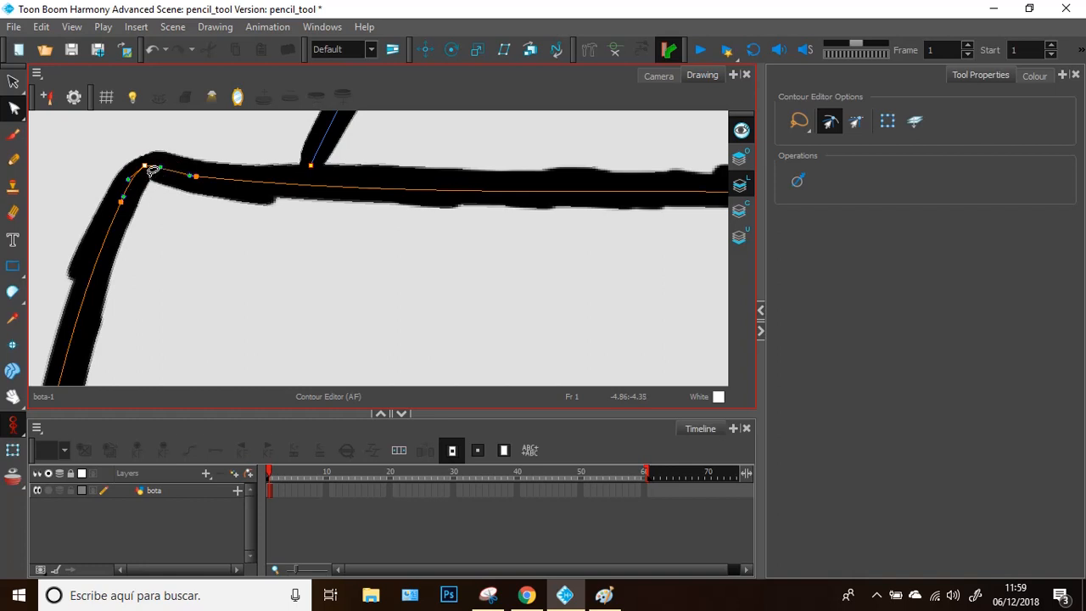
# Move the rear edge's lower end point onto the end of the bottom line at the front sole section's lower rear corner.
pyautogui.scroll(-3, 230, 201)
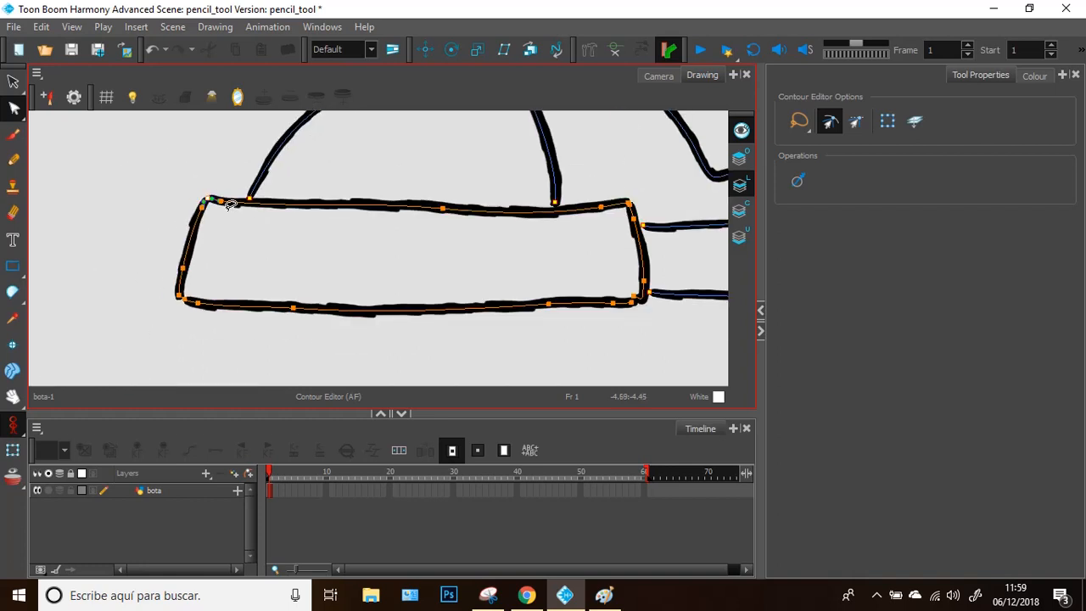
pyautogui.scroll(1, 218, 202)
pyautogui.scroll(2, 215, 203)
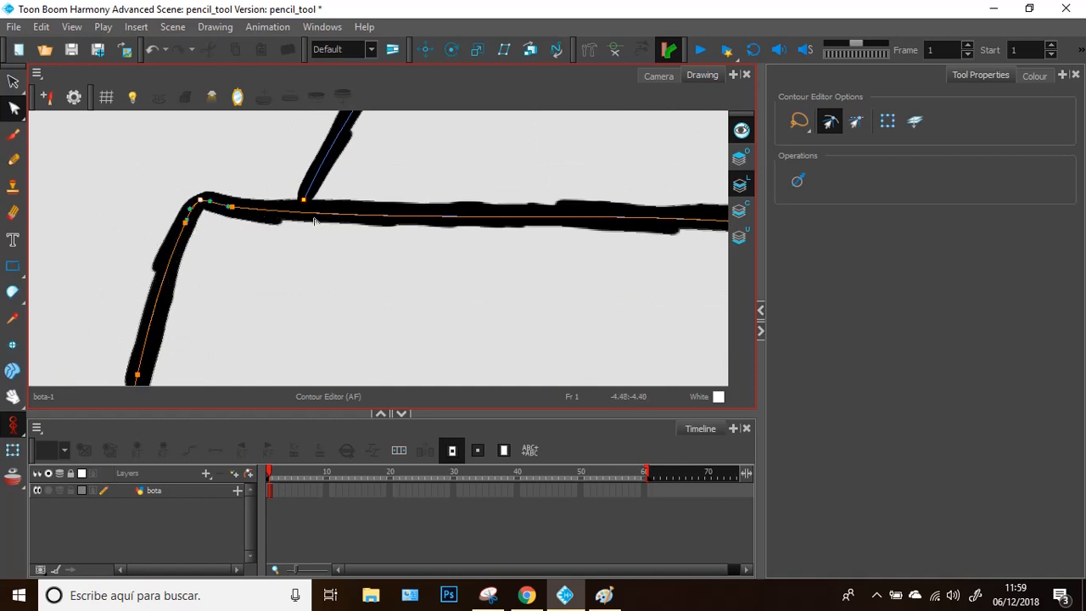
pyautogui.scroll(-5, 314, 223)
pyautogui.scroll(5, 616, 251)
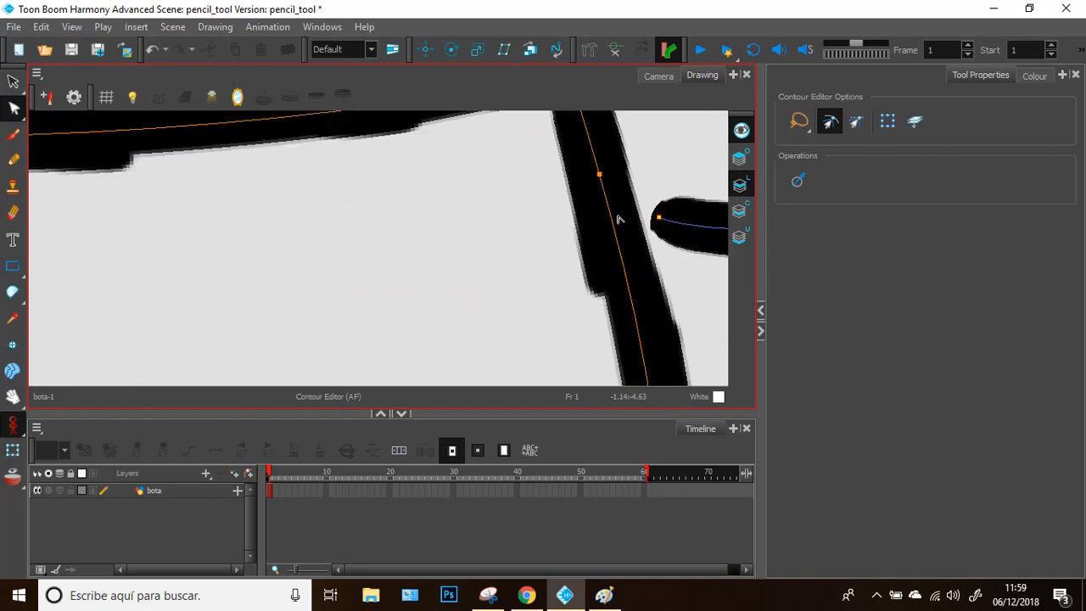
pyautogui.scroll(-3, 617, 220)
pyautogui.scroll(-2, 585, 331)
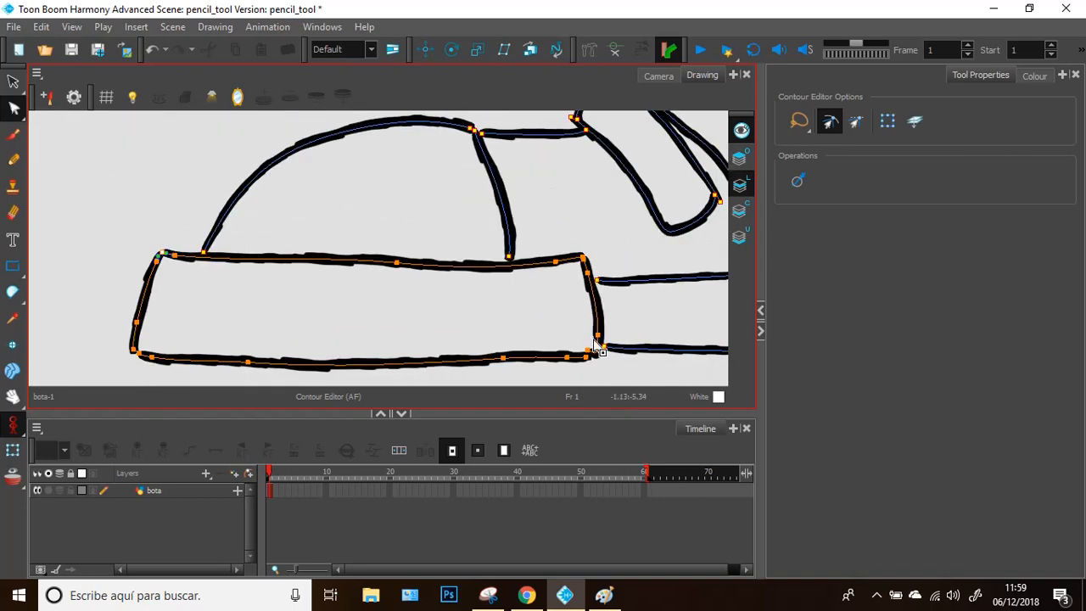
pyautogui.scroll(5, 598, 348)
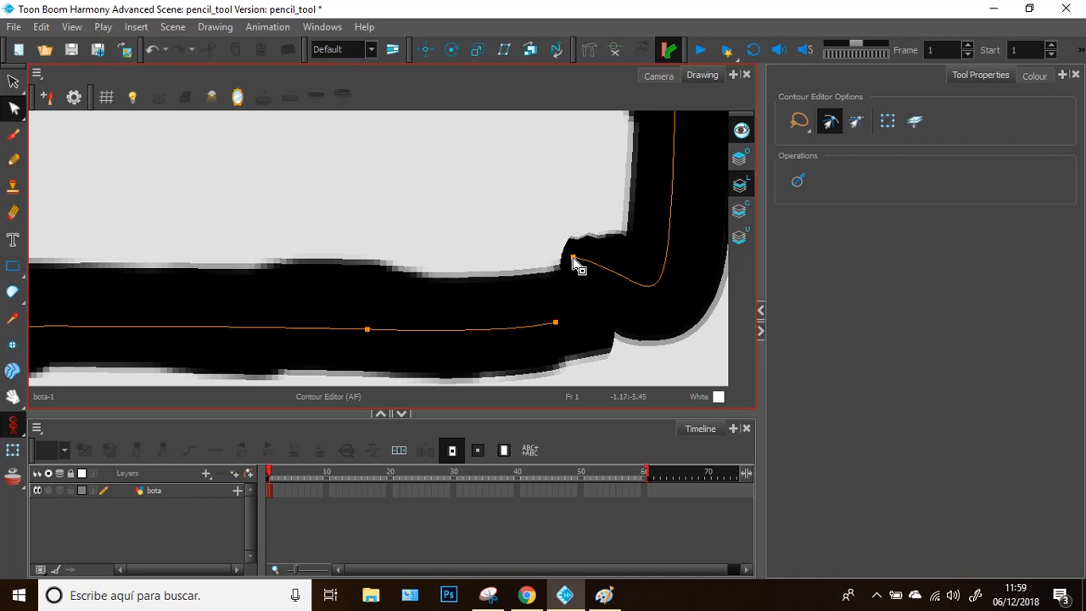
pyautogui.moveTo(574, 257); pyautogui.dragTo(556, 323)
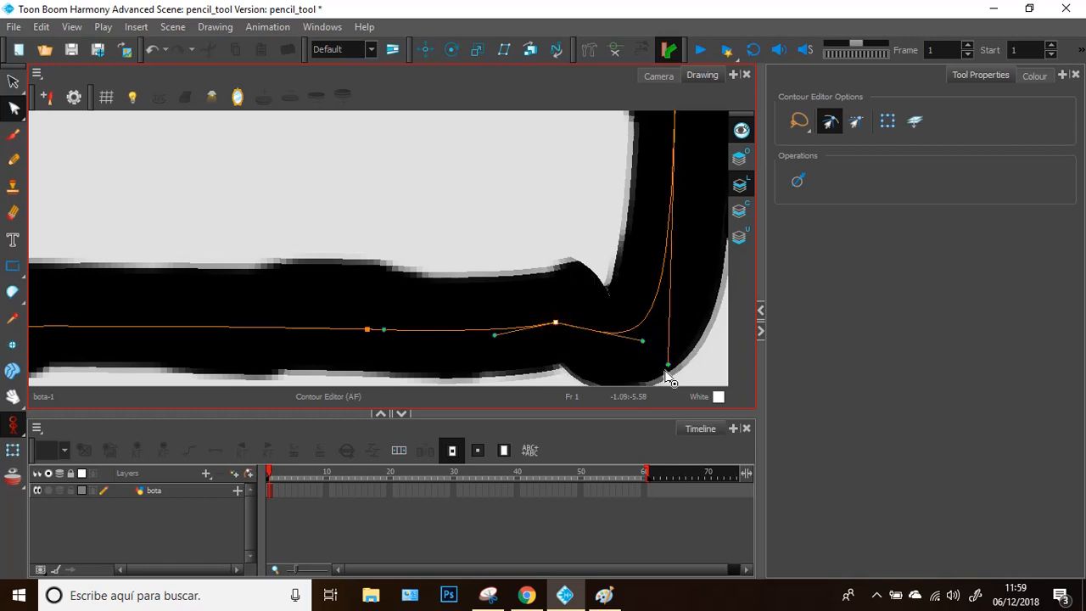
# Adjust the curve handles at the front sole section's lower rear corner into a smooth rounded bend and deselect the outline.
pyautogui.moveTo(666, 370); pyautogui.dragTo(672, 259)
pyautogui.moveTo(641, 342); pyautogui.dragTo(647, 310)
pyautogui.scroll(-7, 510, 275)
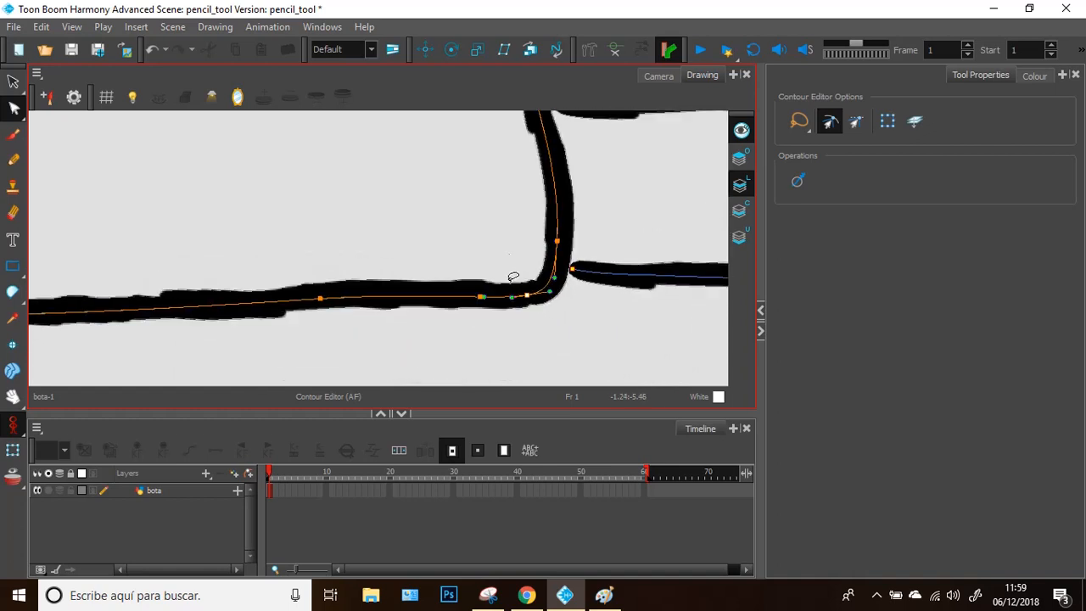
pyautogui.click(307, 358)
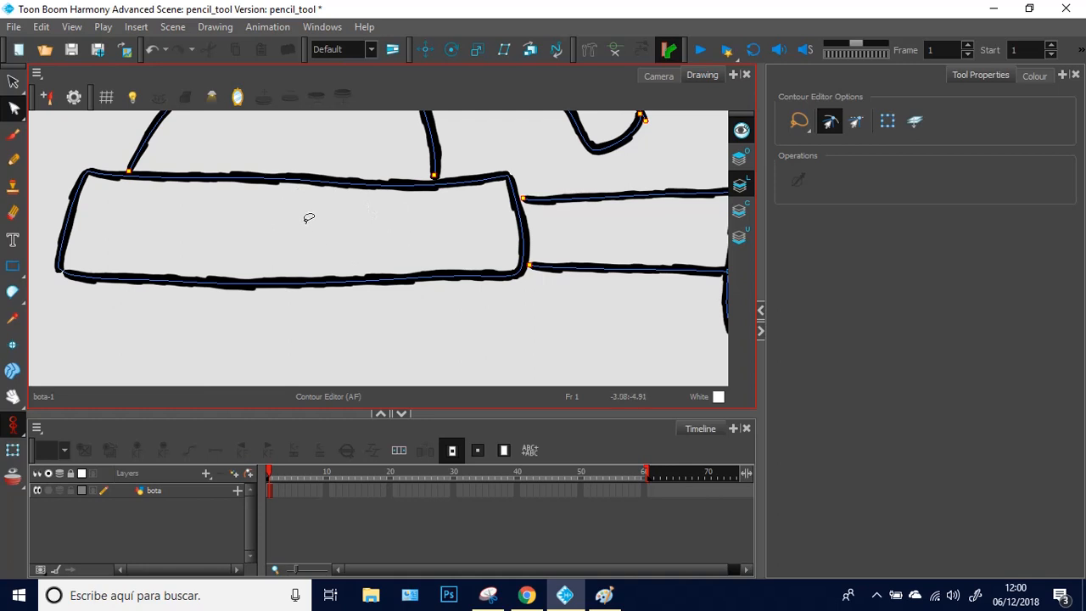
# Test-fill the front sole section with White using the Paint tool and undo the fill.
pyautogui.scroll(2, 109, 170)
pyautogui.scroll(-4, 111, 175)
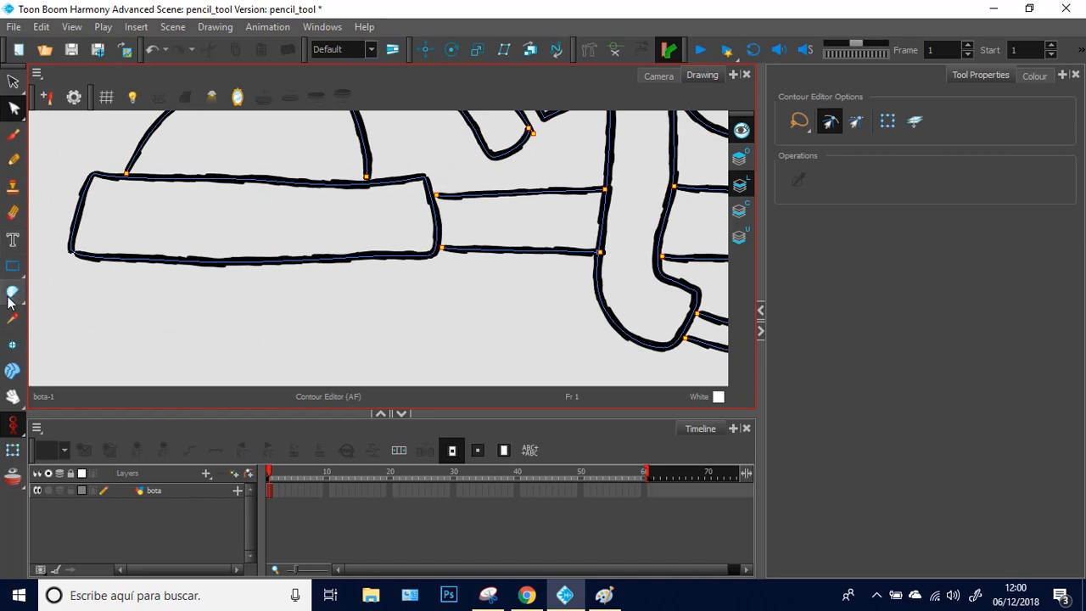
pyautogui.moveTo(15, 294); pyautogui.dragTo(50, 292)
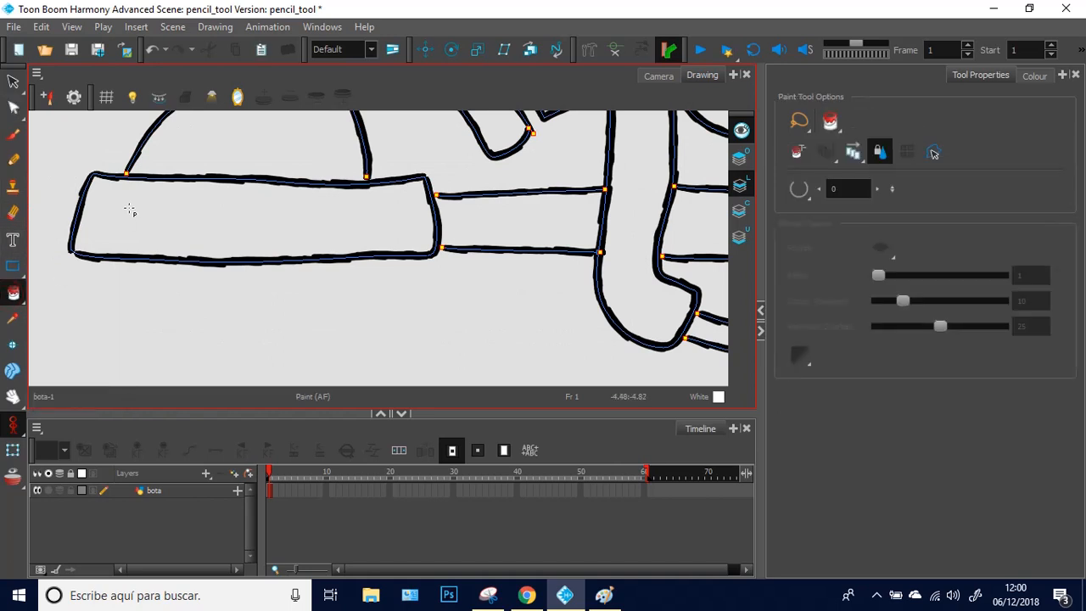
pyautogui.click(143, 214)
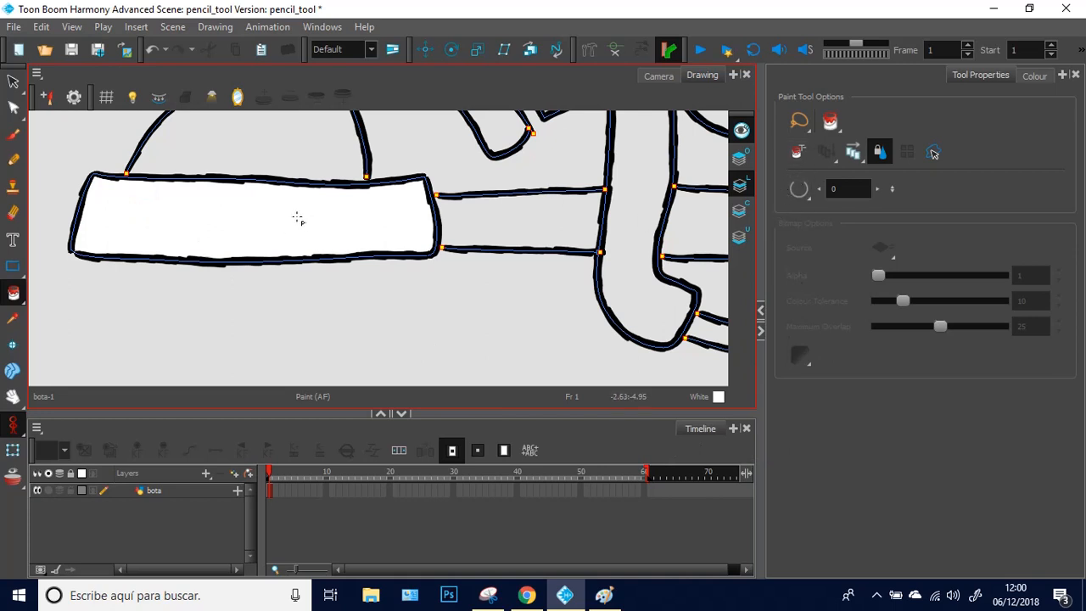
pyautogui.hotkey('ctrl', 'z')
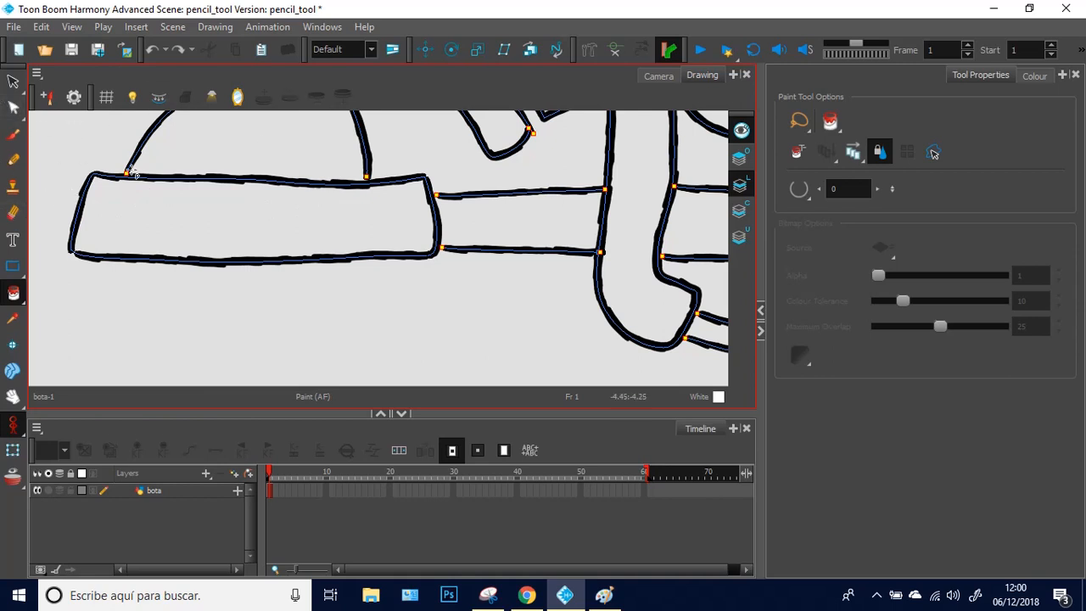
# With the Contour Editor, move the toe cap outline's lower front end point onto the top line of the front sole section.
pyautogui.scroll(2, 94, 164)
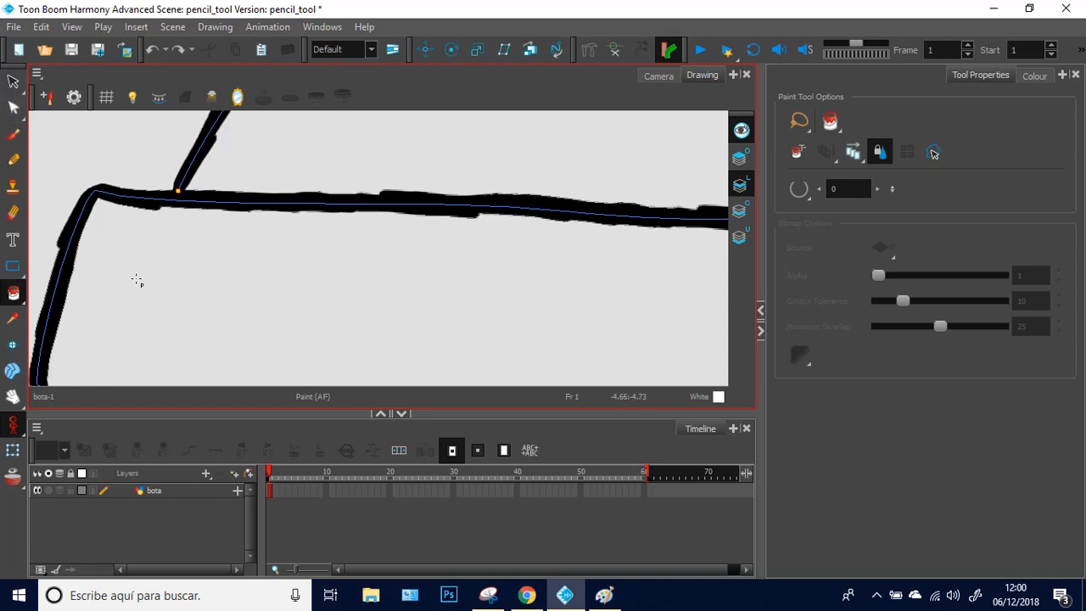
pyautogui.click(13, 107)
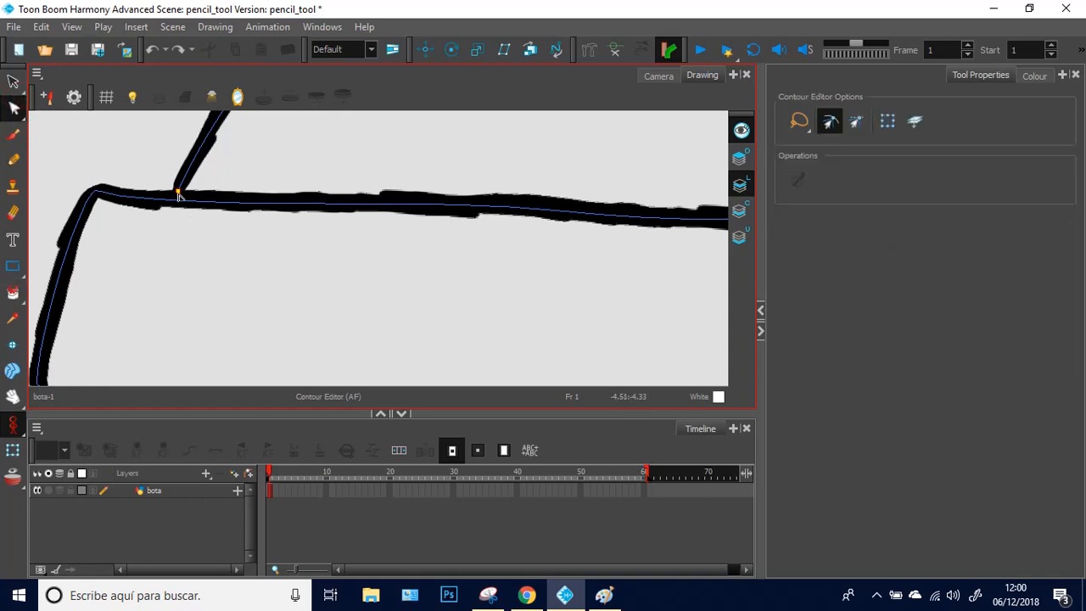
pyautogui.click(177, 194)
pyautogui.click(173, 206)
pyautogui.scroll(-3, 174, 203)
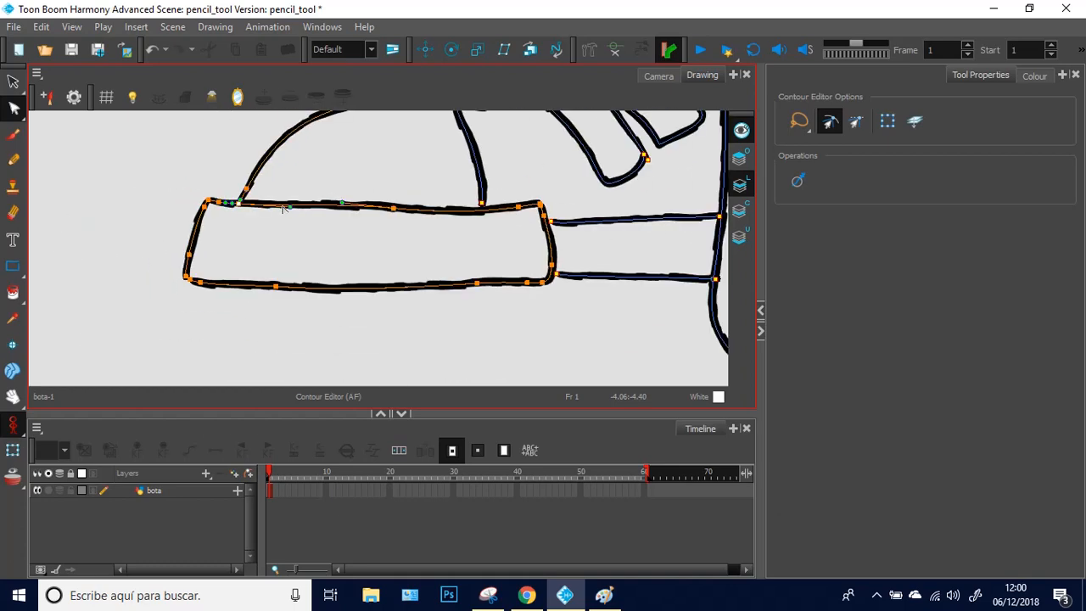
# Move the toe cap's rear line's lower end point onto the top line of the front sole section.
pyautogui.click(484, 208)
pyautogui.click(484, 207)
pyautogui.scroll(4, 484, 208)
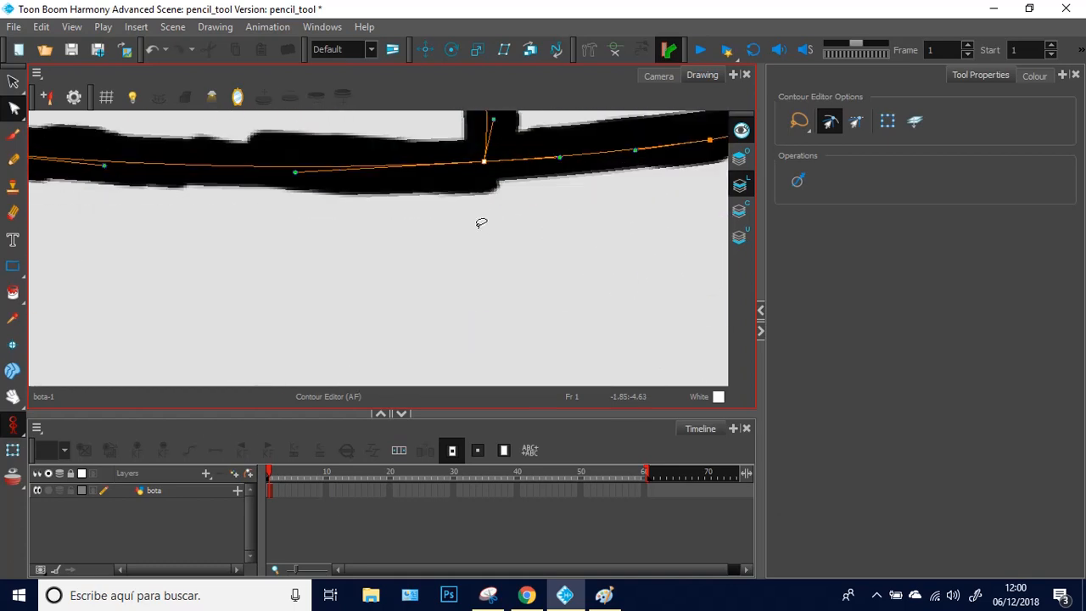
pyautogui.scroll(-6, 484, 176)
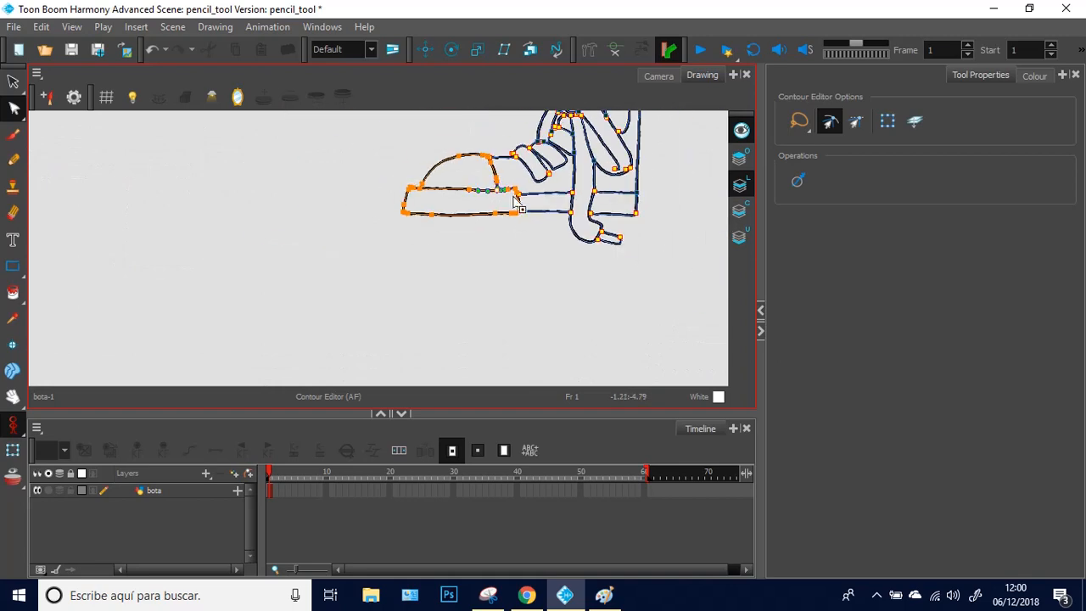
# Snap the front ends of the middle sole section's upper and lower lines onto the front sole section's rear edge.
pyautogui.scroll(3, 509, 194)
pyautogui.scroll(2, 509, 194)
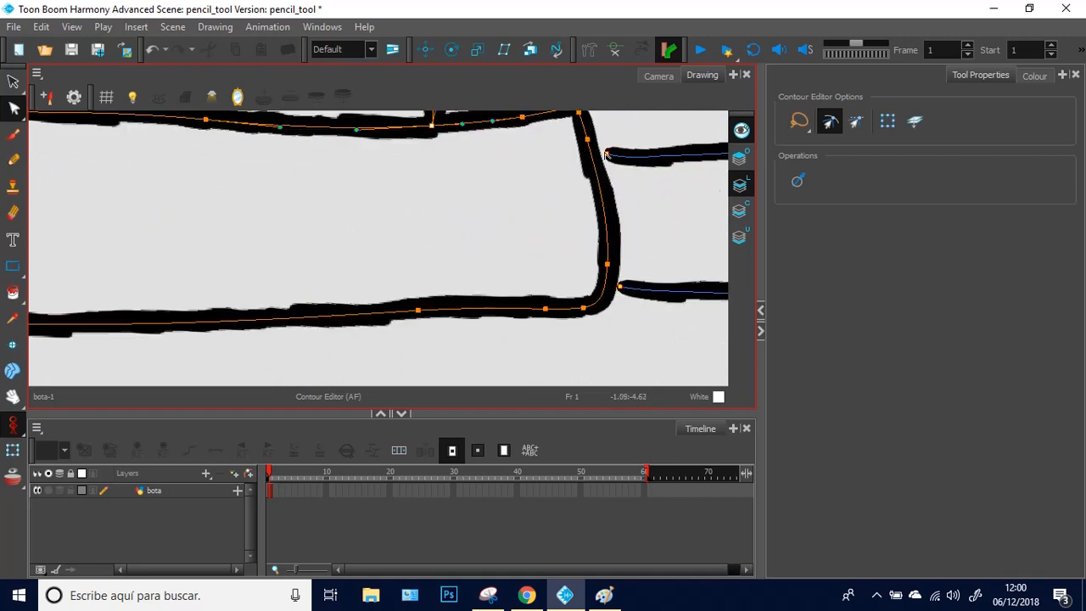
pyautogui.moveTo(606, 154); pyautogui.dragTo(593, 156)
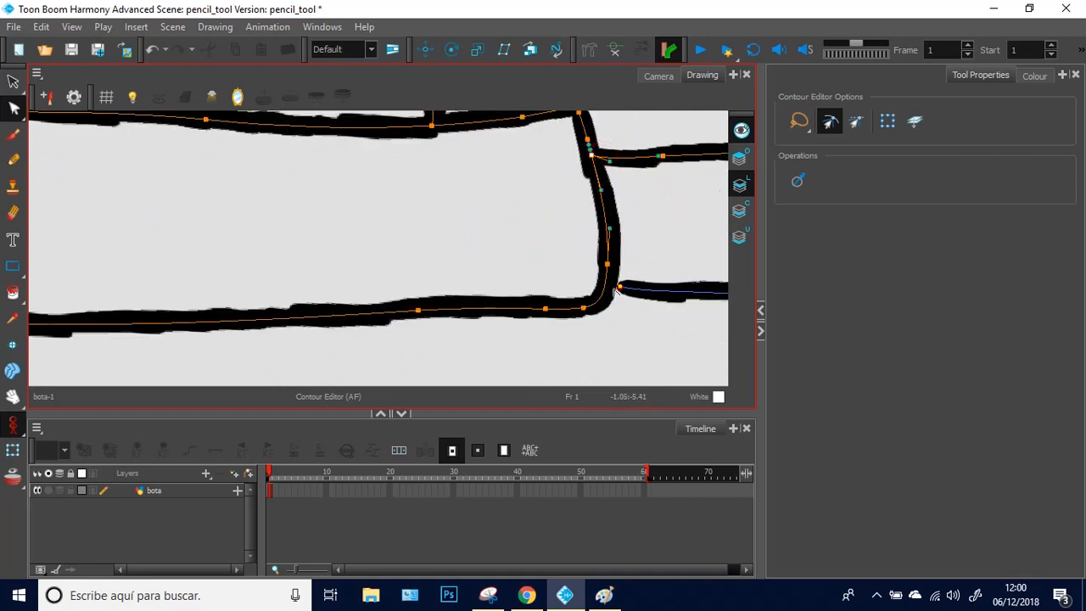
pyautogui.moveTo(618, 288); pyautogui.dragTo(605, 295)
pyautogui.scroll(-6, 507, 227)
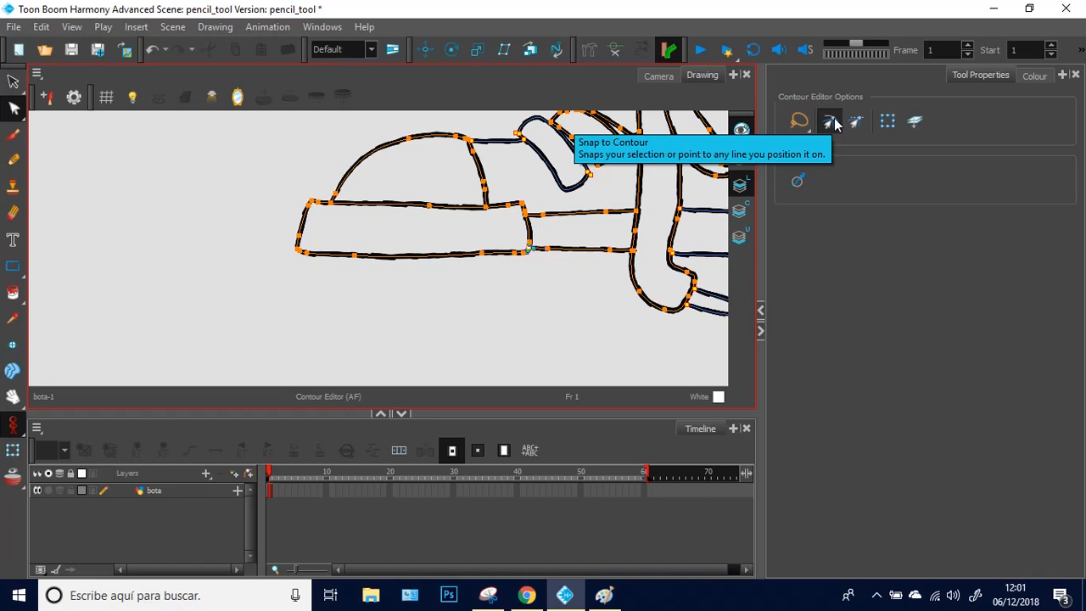
pyautogui.scroll(-3, 645, 182)
pyautogui.scroll(5, 653, 181)
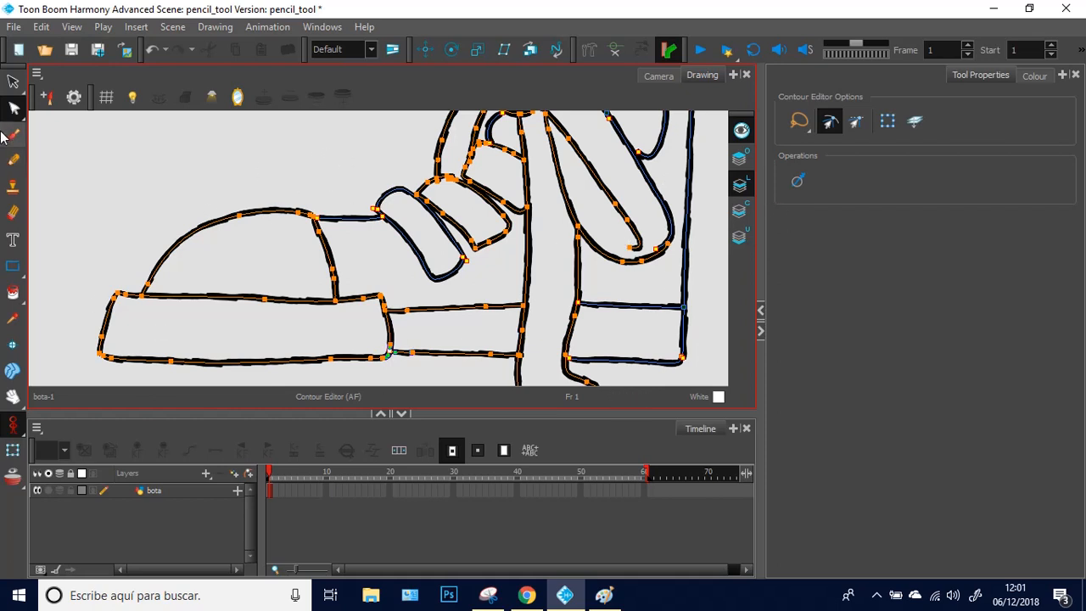
# Turn on automatic gap closing for the Pencil tool, draw a short test arc above the toe cap and undo it.
pyautogui.click(12, 161)
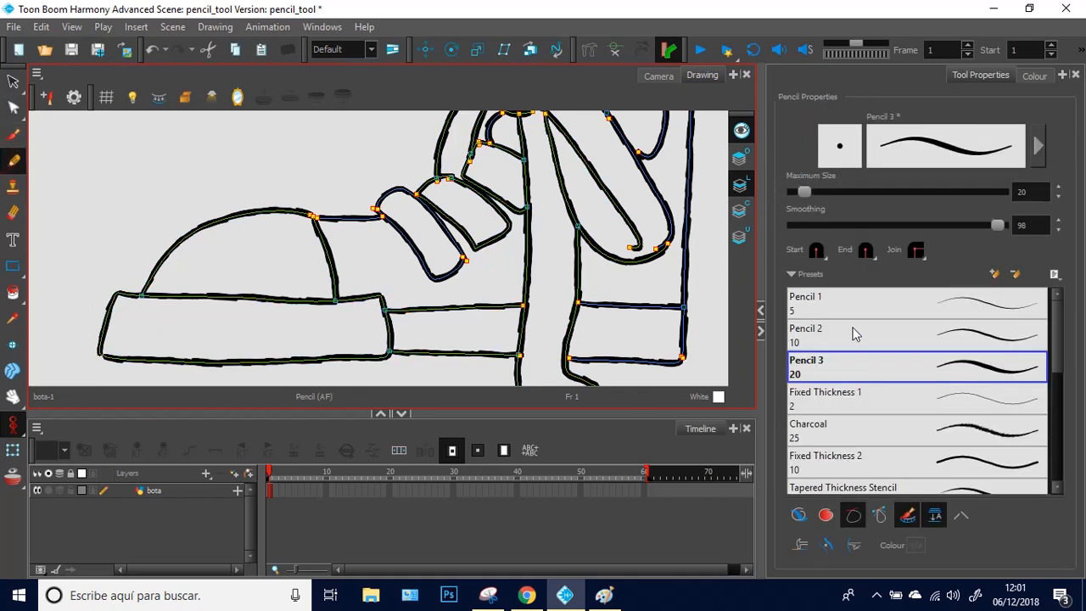
pyautogui.click(909, 514)
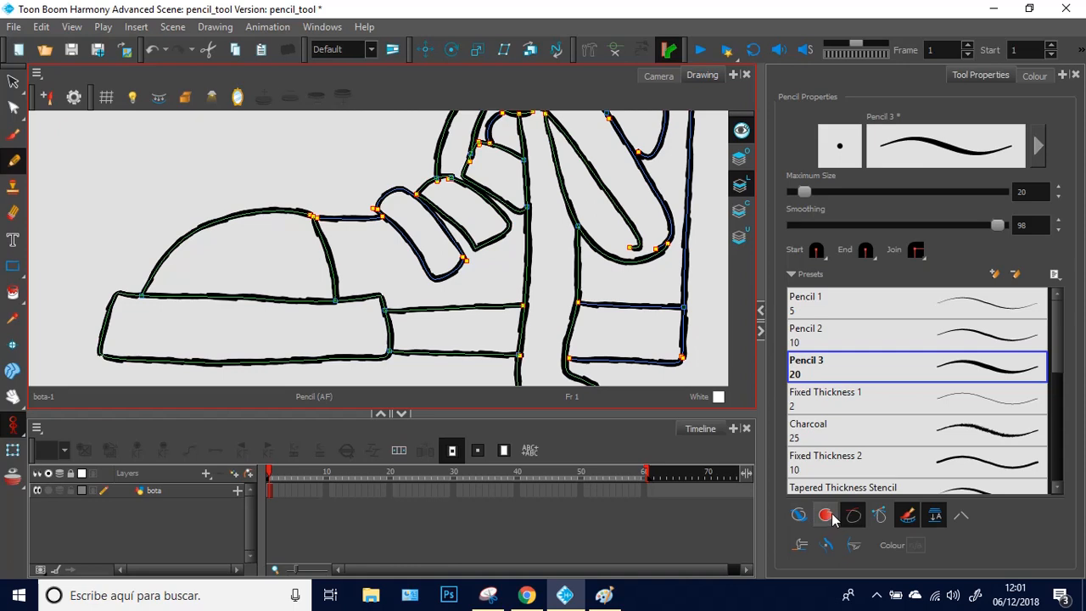
pyautogui.click(962, 521)
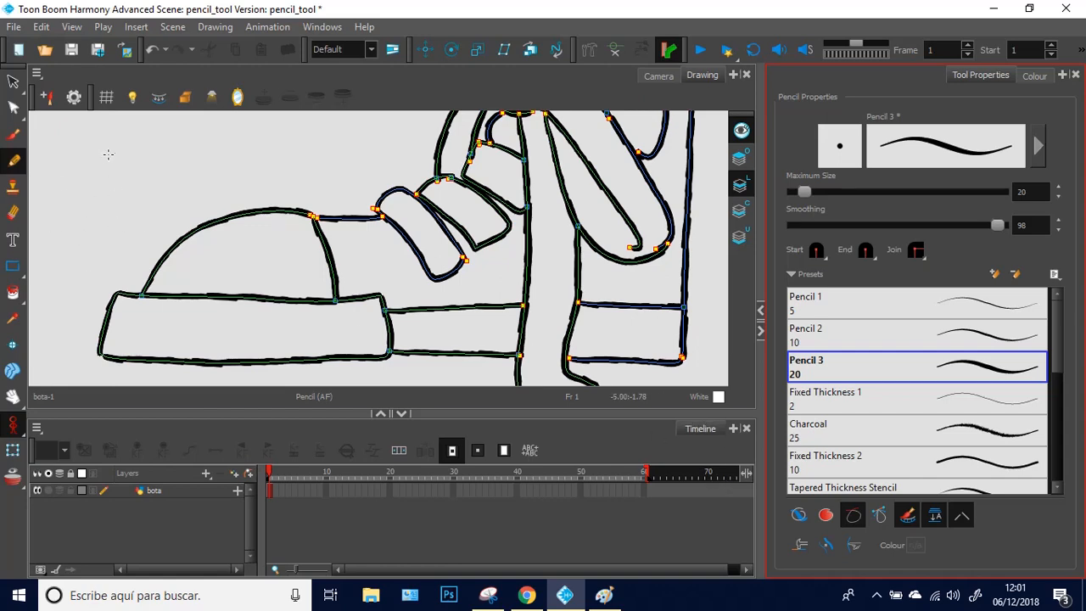
pyautogui.moveTo(109, 144)
pyautogui.mouseDown()
pyautogui.moveTo(70, 188)
pyautogui.moveTo(91, 211)
pyautogui.mouseUp()
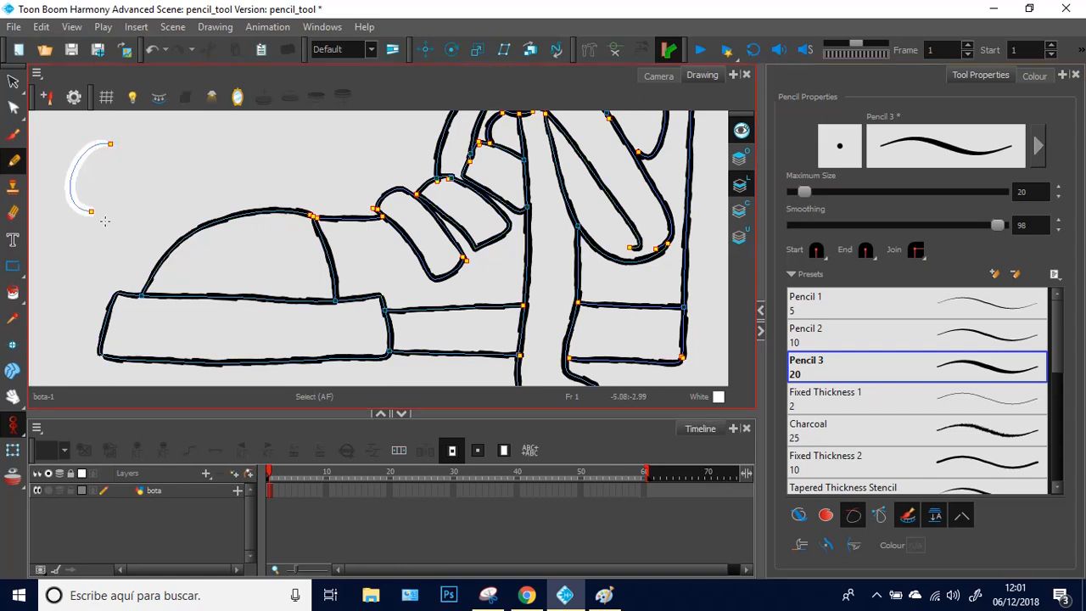
pyautogui.hotkey('ctrl', 'z')
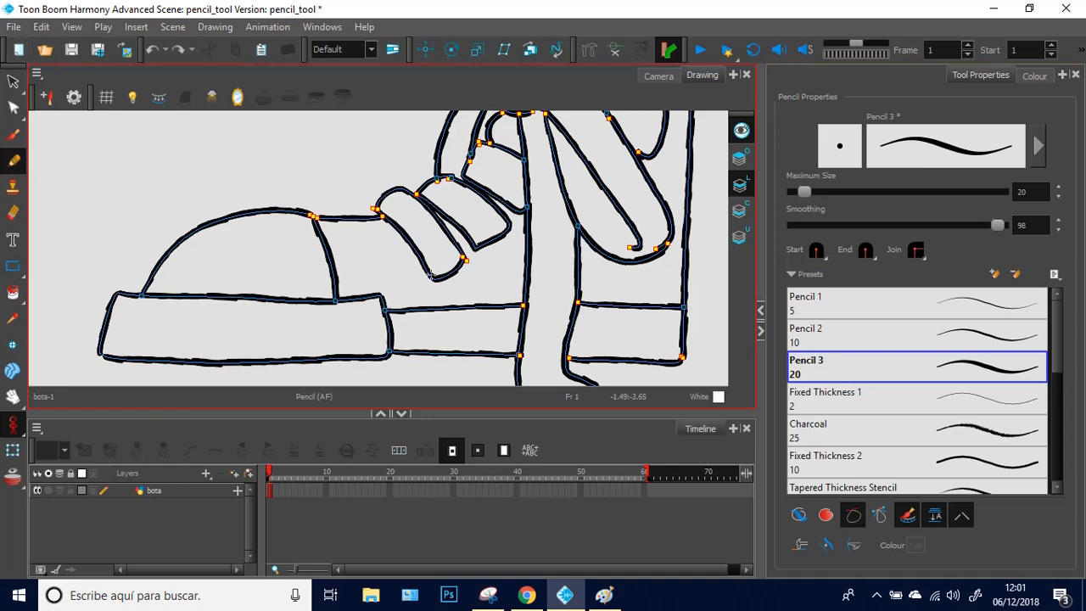
# Set the drawing colour to Black and choose the Pencil 1 preset of size 5 for the Pencil tool.
pyautogui.click(719, 396)
pyautogui.doubleClick(783, 430)
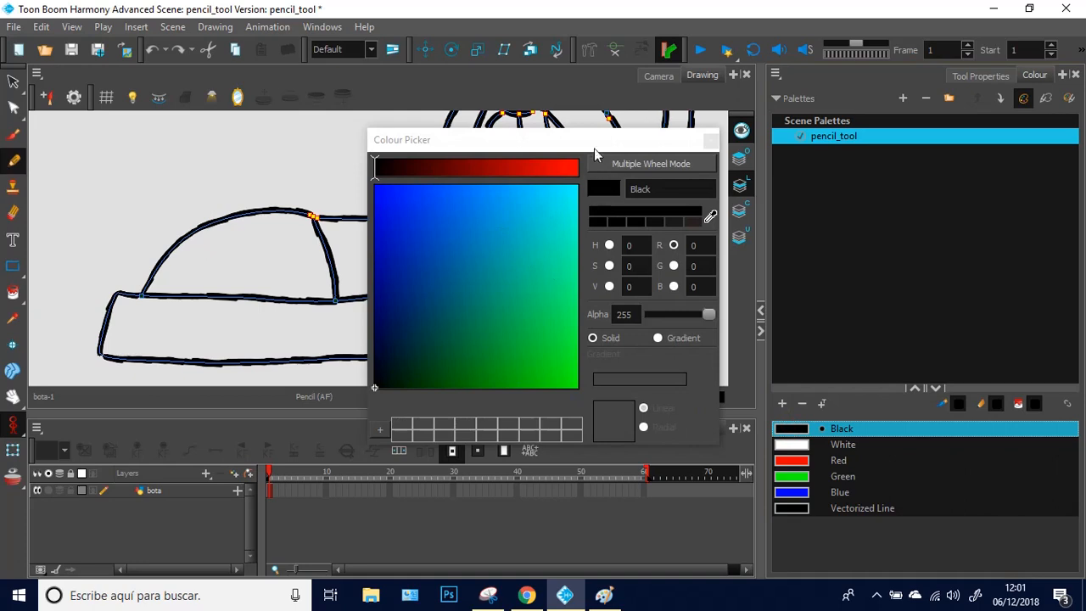
pyautogui.click(667, 138)
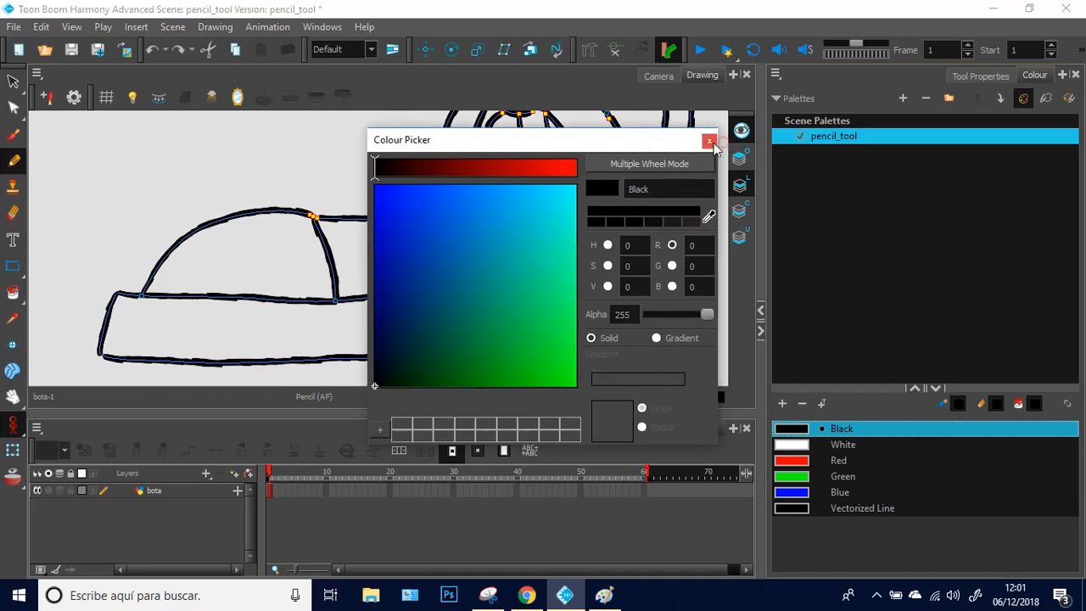
pyautogui.click(711, 140)
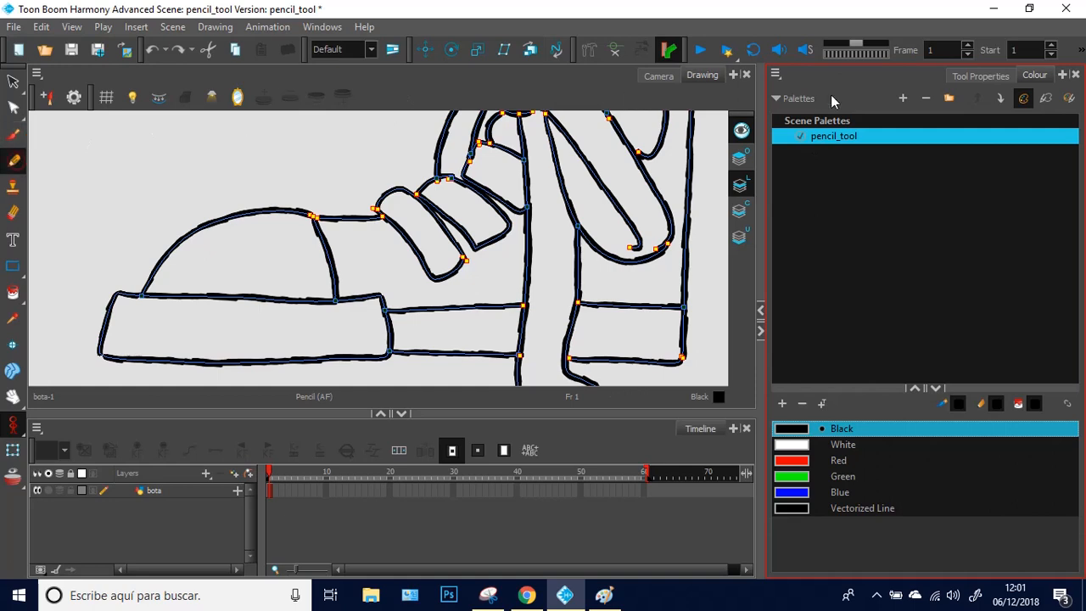
pyautogui.click(980, 75)
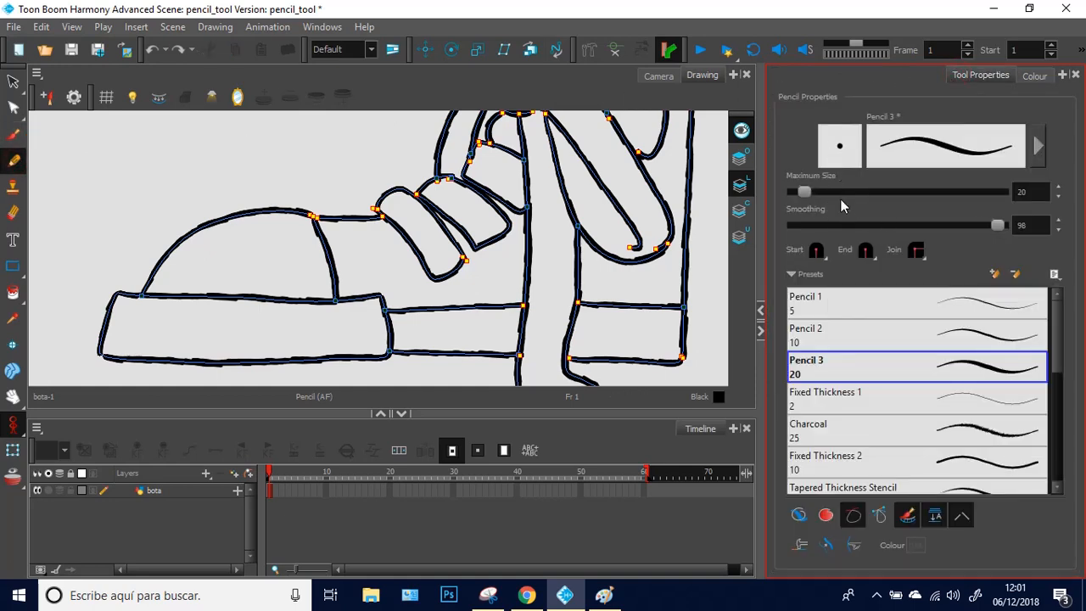
pyautogui.click(977, 302)
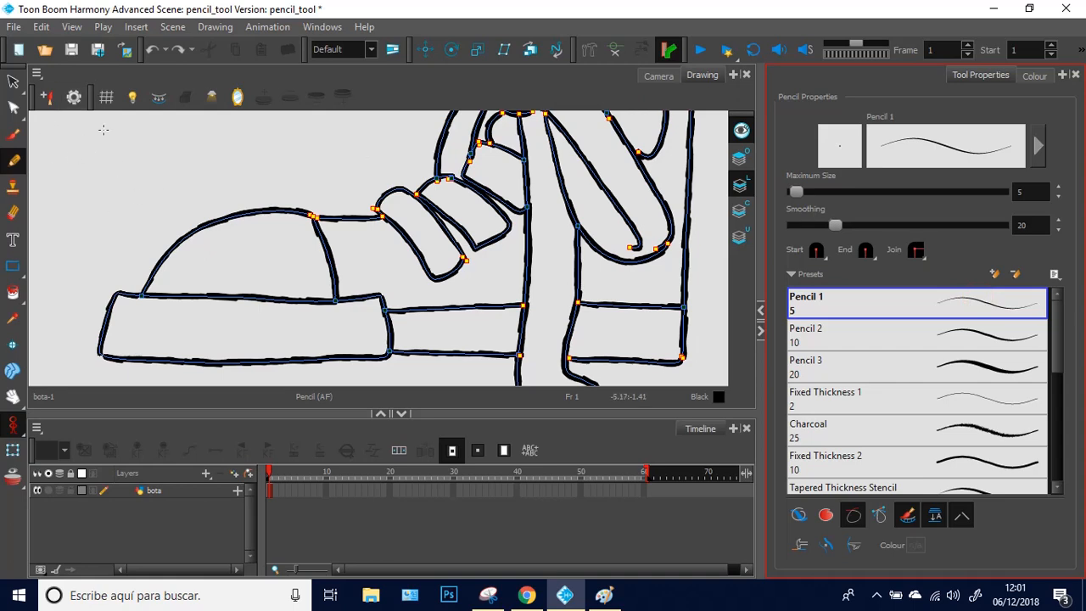
# Draw a test oval with squiggles inside above the toe cap, turn off automatic gap closing and draw a similar shape beside it.
pyautogui.moveTo(119, 134)
pyautogui.mouseDown()
pyautogui.moveTo(87, 137)
pyautogui.moveTo(85, 180)
pyautogui.moveTo(100, 191)
pyautogui.moveTo(127, 176)
pyautogui.moveTo(131, 154)
pyautogui.moveTo(119, 126)
pyautogui.moveTo(122, 163)
pyautogui.moveTo(93, 159)
pyautogui.moveTo(112, 133)
pyautogui.mouseUp()
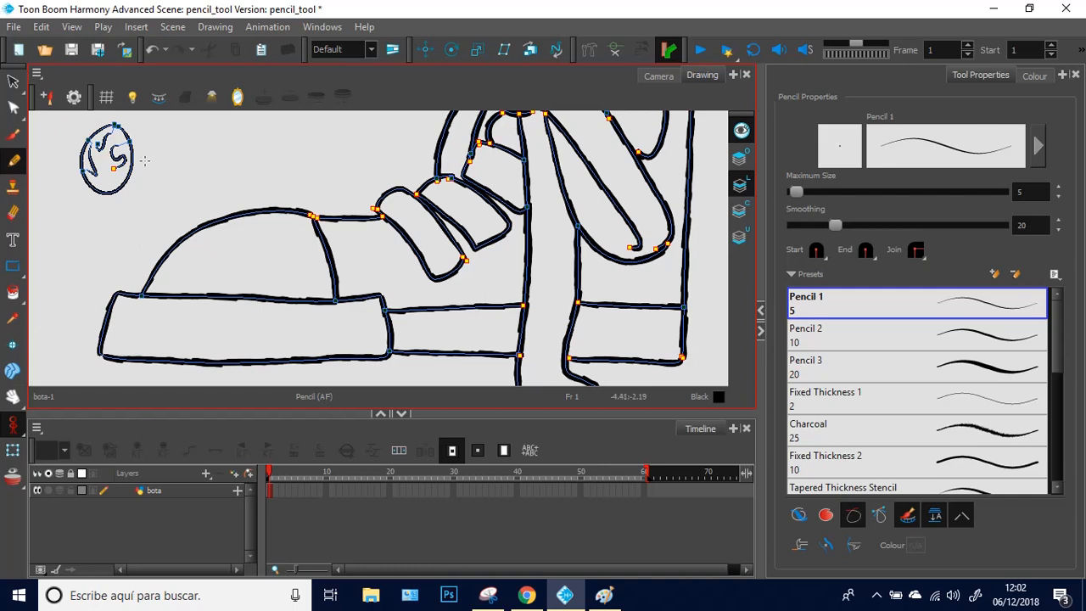
pyautogui.scroll(3, 95, 121)
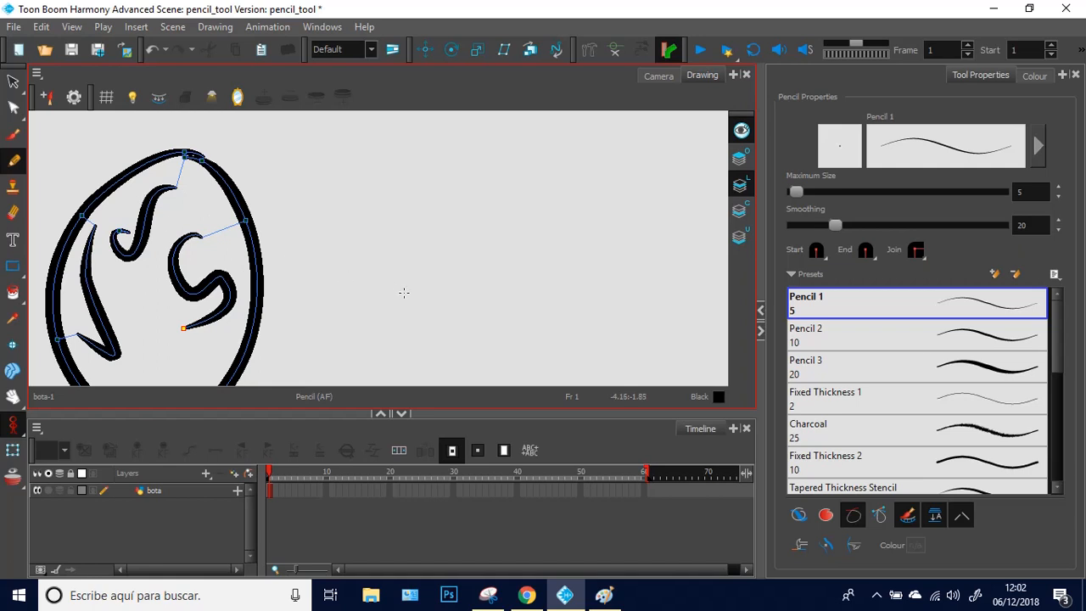
pyautogui.click(962, 515)
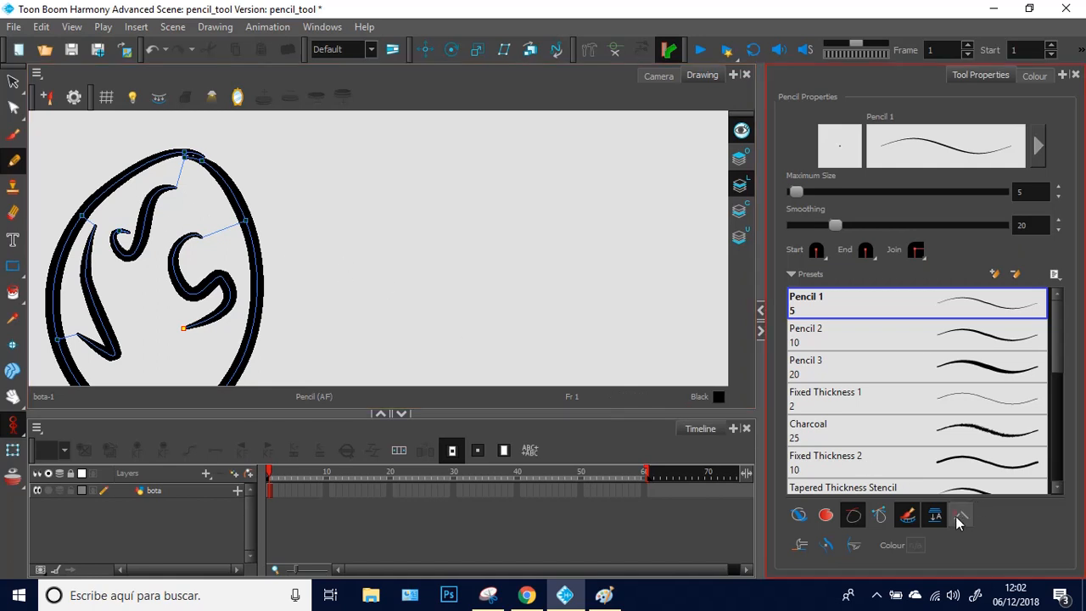
pyautogui.moveTo(414, 173)
pyautogui.mouseDown()
pyautogui.moveTo(321, 263)
pyautogui.moveTo(450, 275)
pyautogui.moveTo(428, 180)
pyautogui.moveTo(402, 251)
pyautogui.moveTo(369, 246)
pyautogui.moveTo(365, 299)
pyautogui.moveTo(391, 307)
pyautogui.mouseUp()
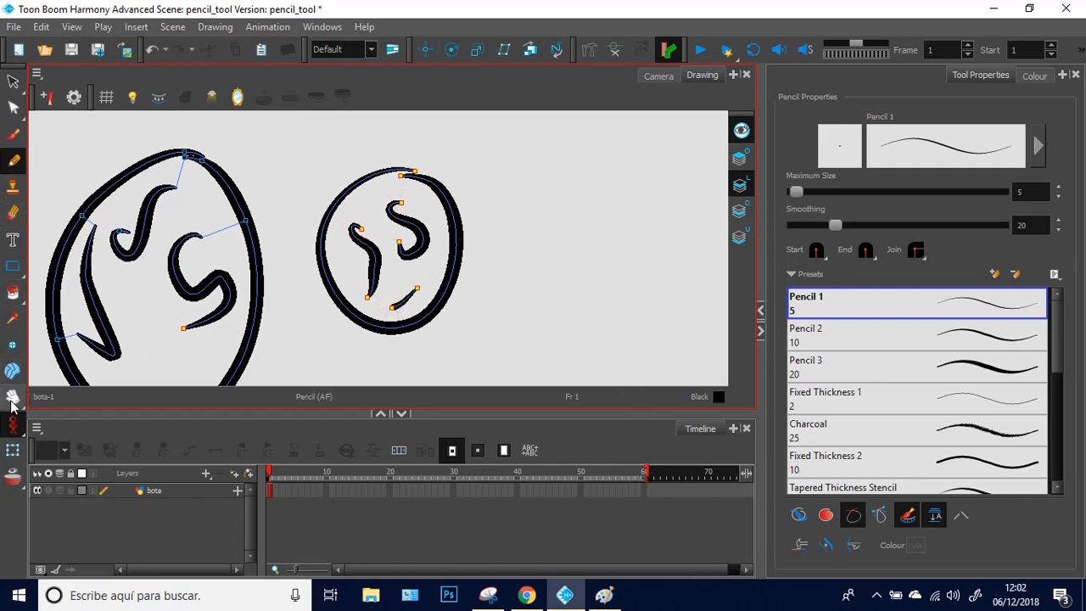
# Use the Close Gap tool to bridge the opening at the top of the second test circle.
pyautogui.click(12, 293)
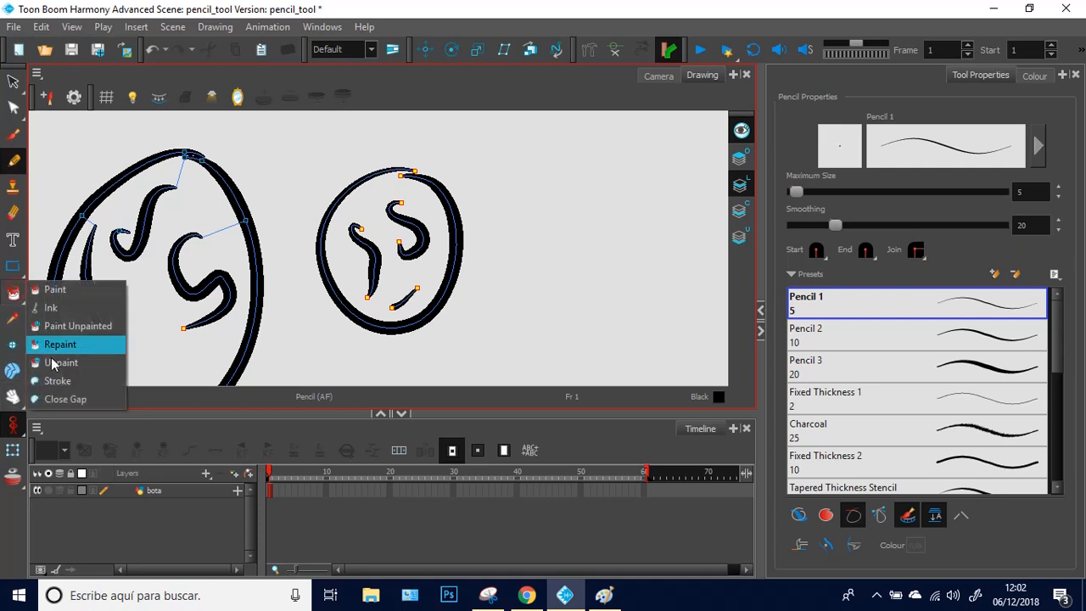
pyautogui.click(61, 400)
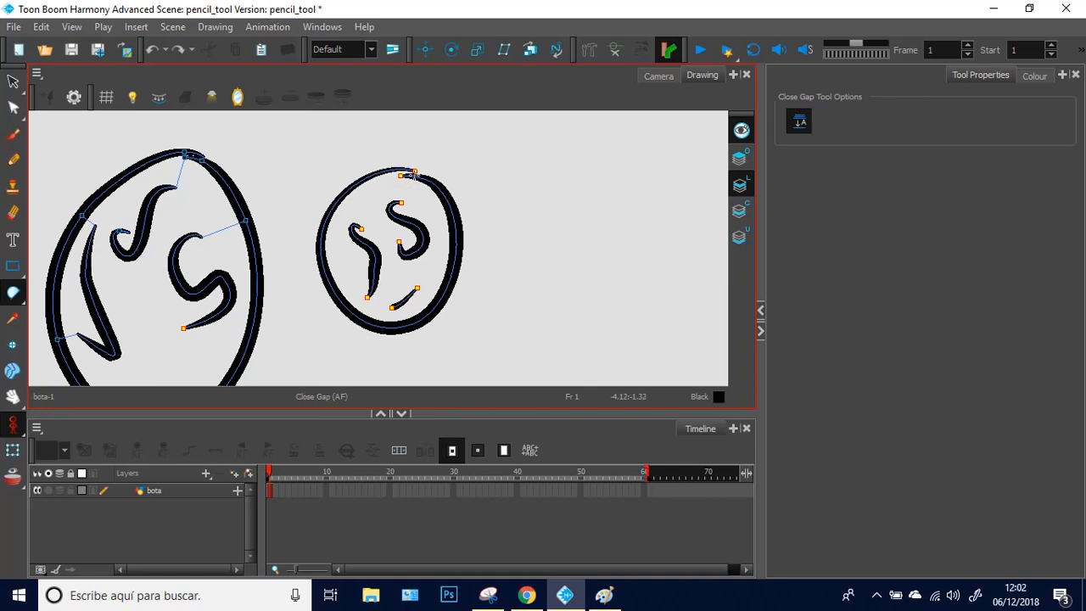
pyautogui.moveTo(402, 179); pyautogui.dragTo(397, 183)
pyautogui.scroll(-2, 296, 169)
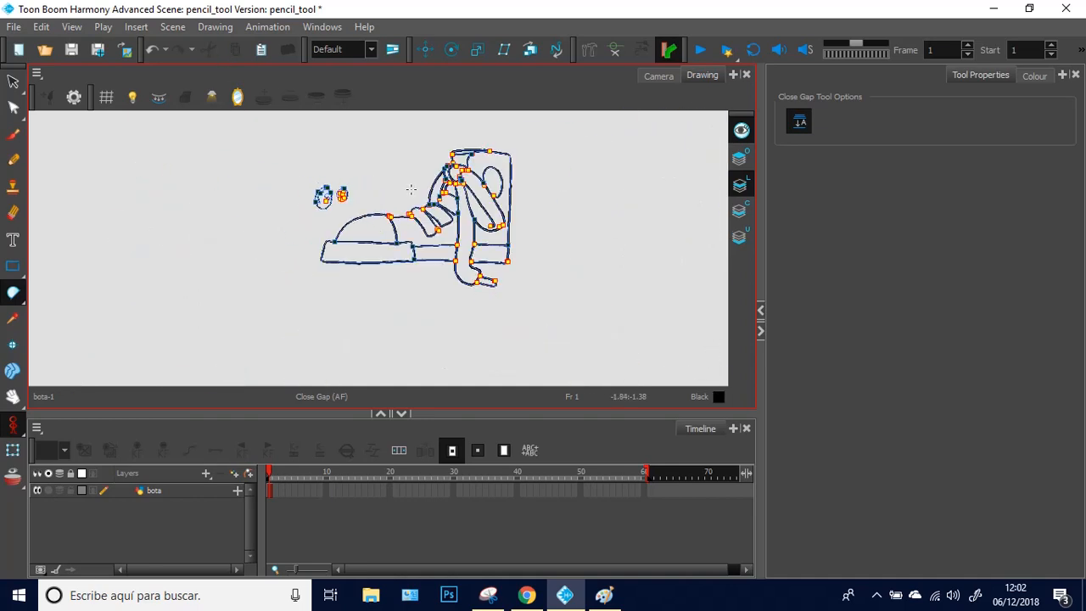
pyautogui.scroll(3, 411, 188)
pyautogui.scroll(-2, 410, 187)
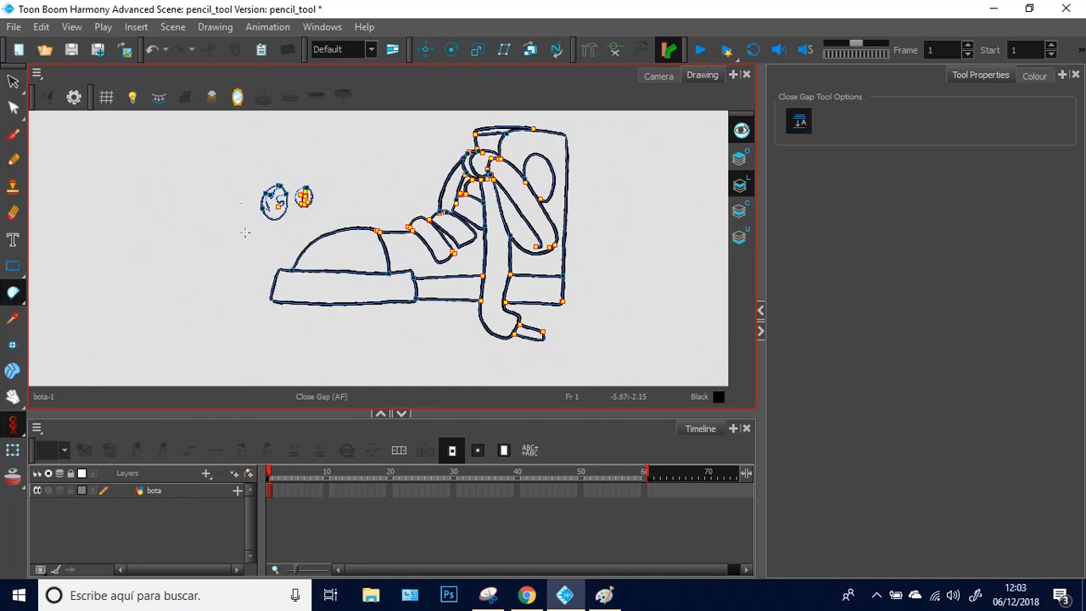
# Select both test shapes above the toe cap with the Contour Editor and delete them.
pyautogui.click(14, 108)
pyautogui.moveTo(330, 154)
pyautogui.mouseDown()
pyautogui.moveTo(238, 167)
pyautogui.moveTo(280, 233)
pyautogui.mouseUp()
pyautogui.press('Delete')
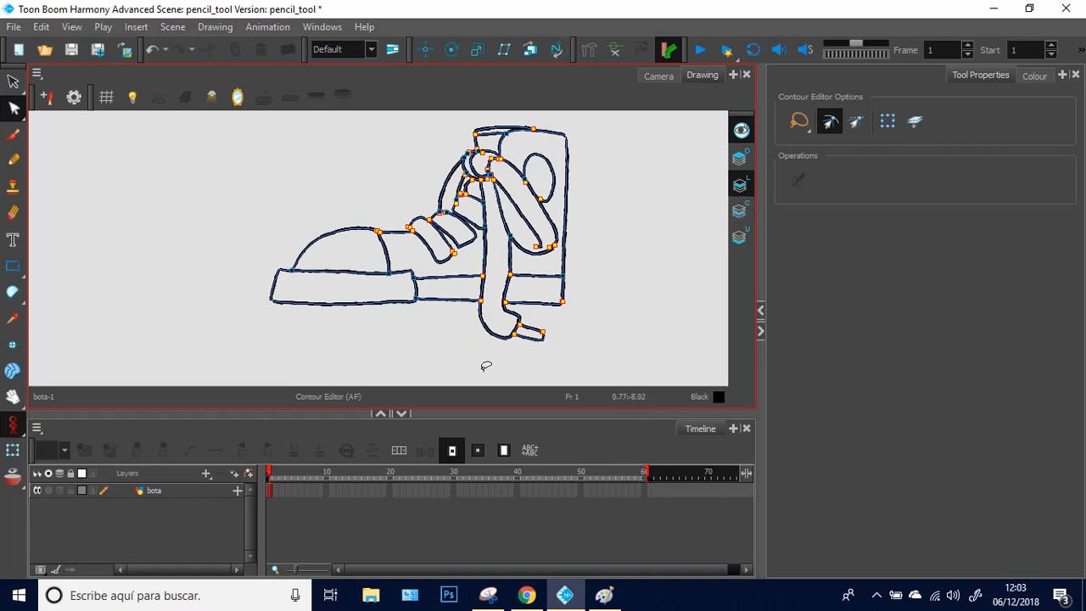
# Return to the Pencil tool and add a new vector drawing layer named Drawing above the bota layer.
pyautogui.hotkey('alt', 'x')
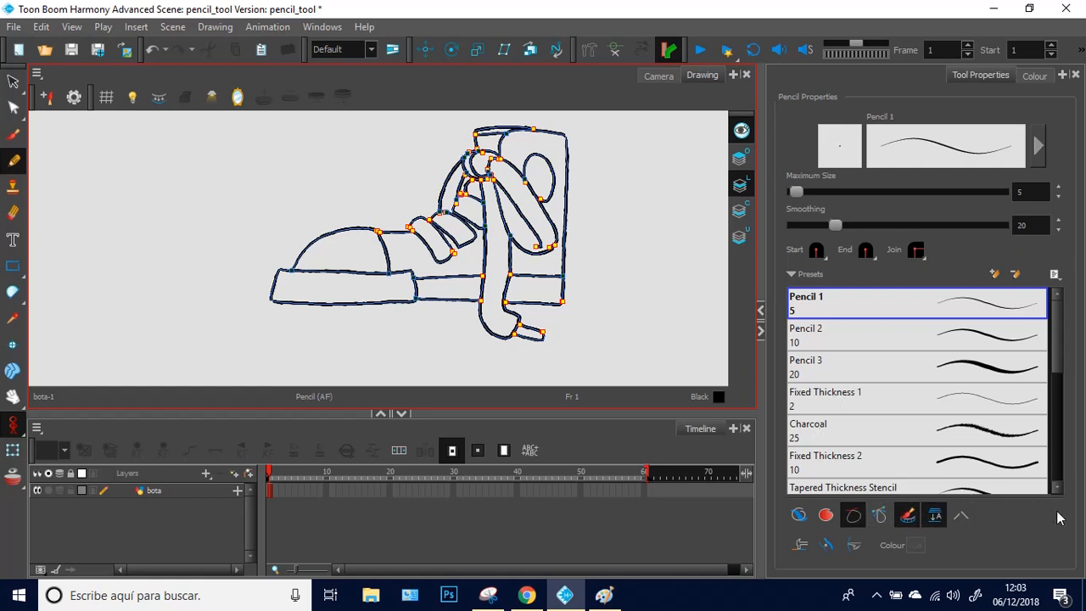
pyautogui.click(862, 518)
pyautogui.click(235, 476)
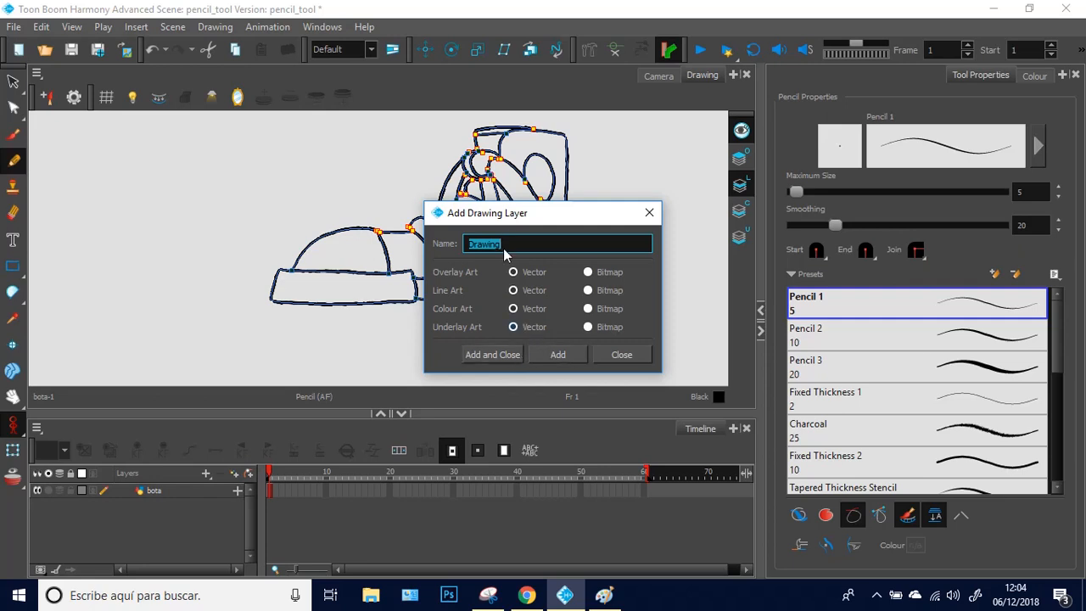
pyautogui.click(493, 354)
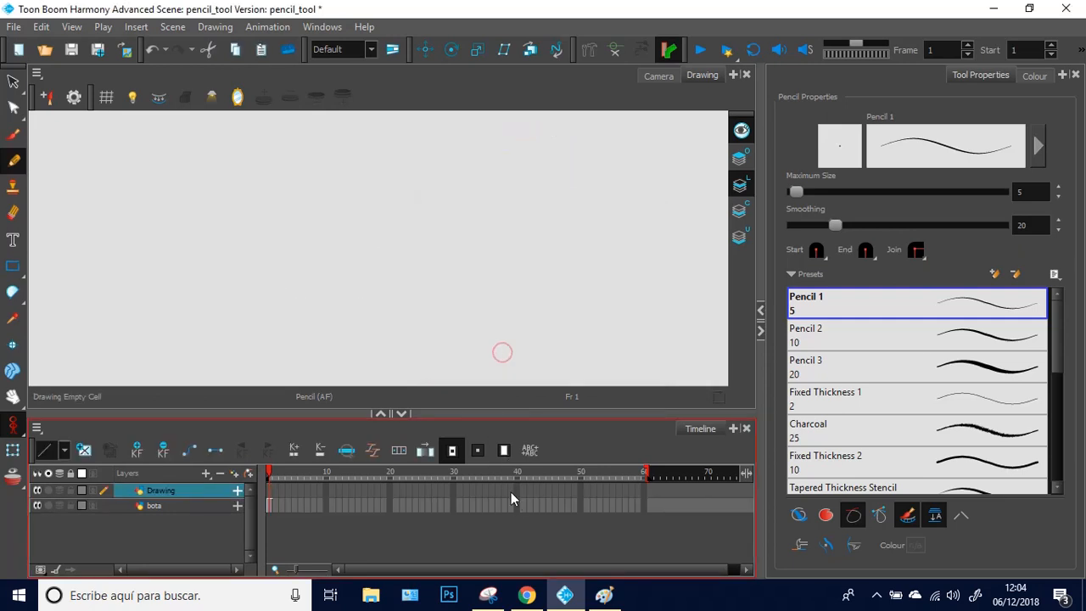
# Draw a large, slightly open oval with the pencil on the Line Art level of the new Drawing layer.
pyautogui.click(739, 187)
pyautogui.click(904, 512)
pyautogui.moveTo(426, 172)
pyautogui.mouseDown()
pyautogui.moveTo(343, 179)
pyautogui.moveTo(291, 235)
pyautogui.moveTo(352, 299)
pyautogui.moveTo(405, 281)
pyautogui.moveTo(428, 226)
pyautogui.moveTo(410, 175)
pyautogui.mouseUp()
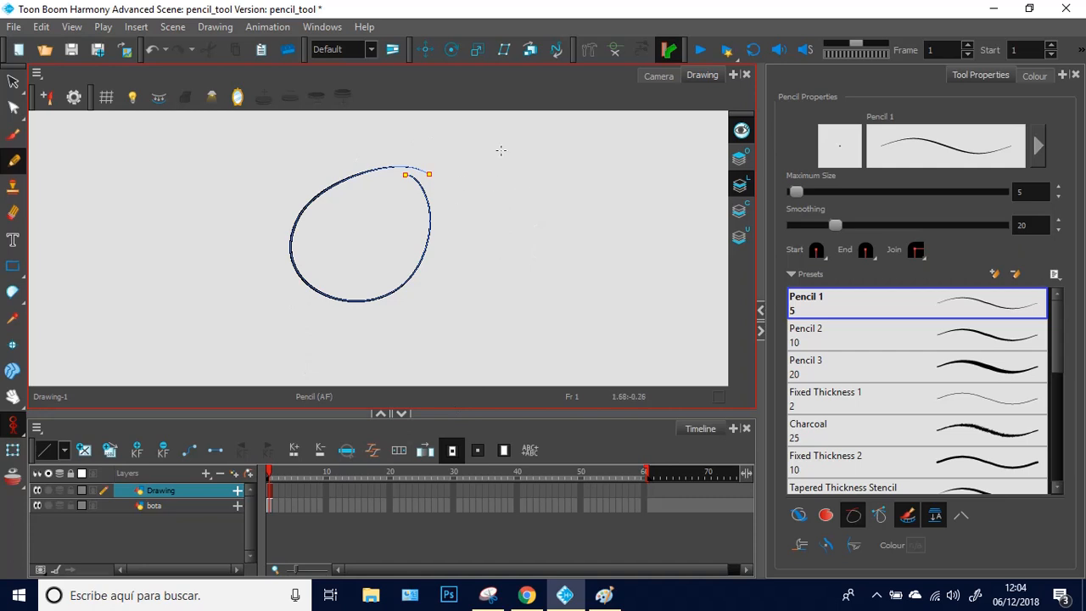
# Check the Colour Art level, return to Line Art and select all points of the oval with the Contour Editor.
pyautogui.click(908, 519)
pyautogui.click(741, 211)
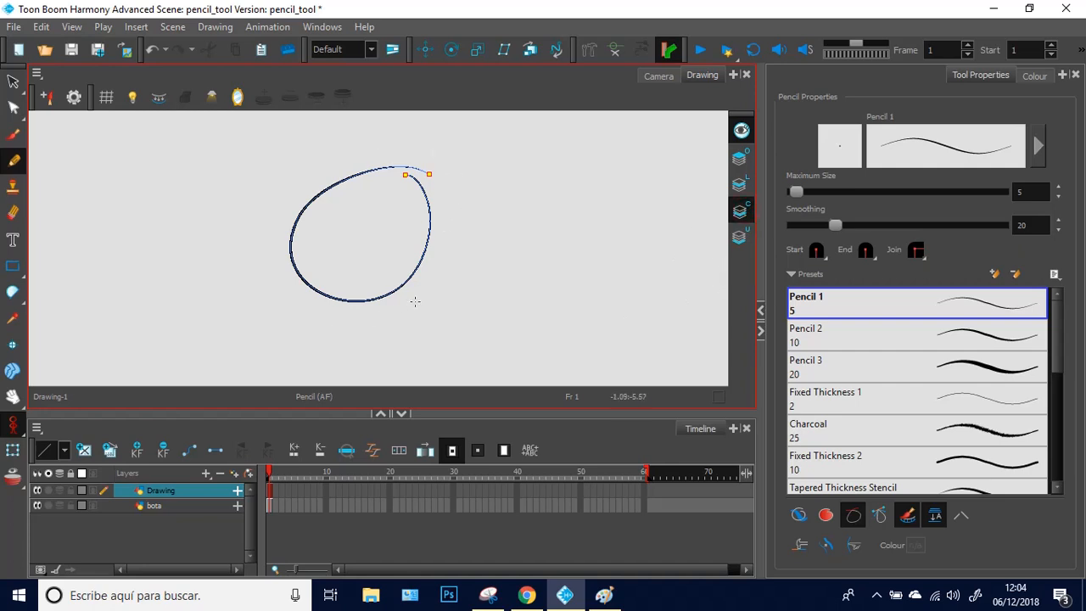
pyautogui.click(741, 184)
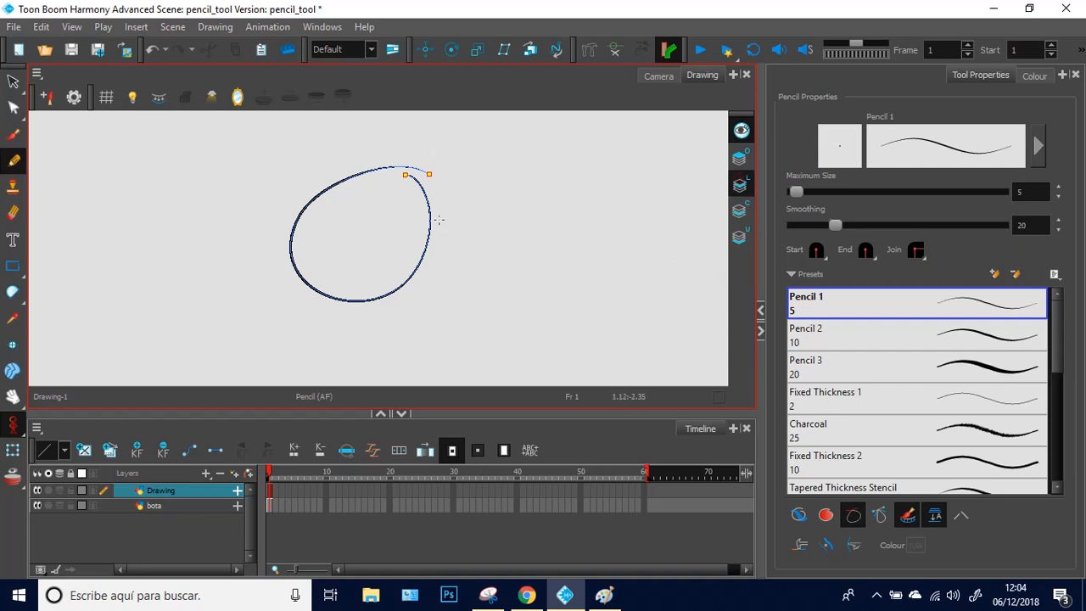
pyautogui.click(13, 108)
pyautogui.moveTo(332, 140)
pyautogui.mouseDown()
pyautogui.moveTo(560, 309)
pyautogui.moveTo(331, 151)
pyautogui.mouseUp()
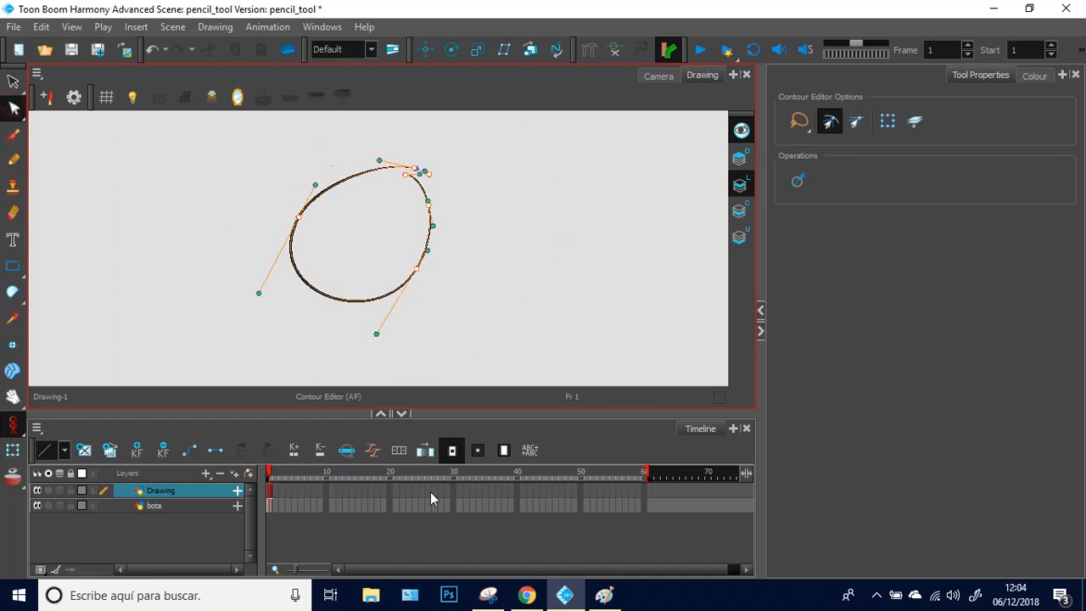
# Delete the selected oval from the Line Art level and check what remains of it on the Colour Art level.
pyautogui.press('Delete')
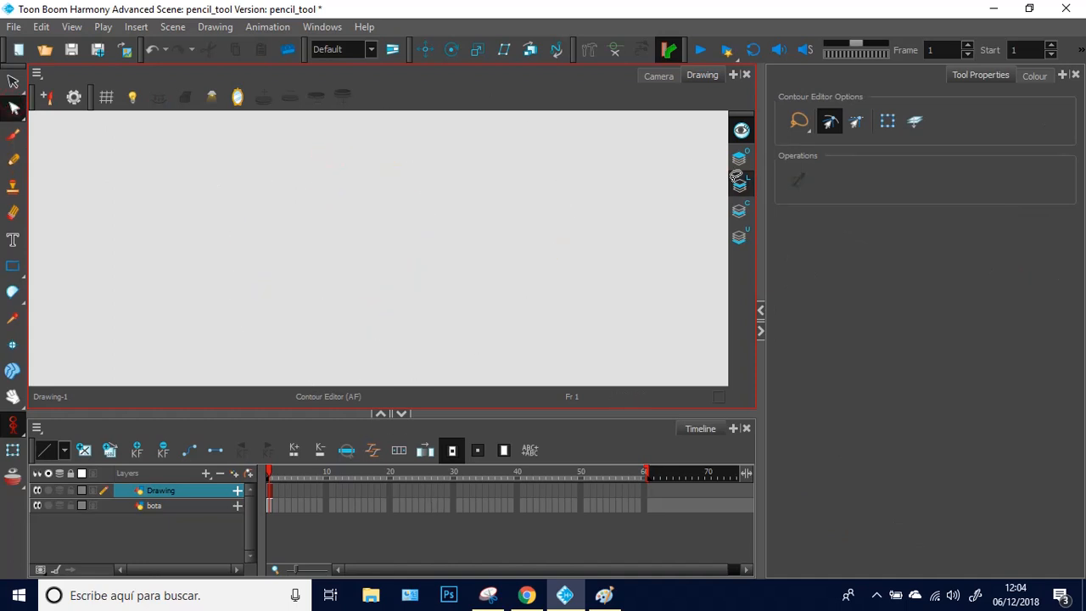
pyautogui.click(741, 212)
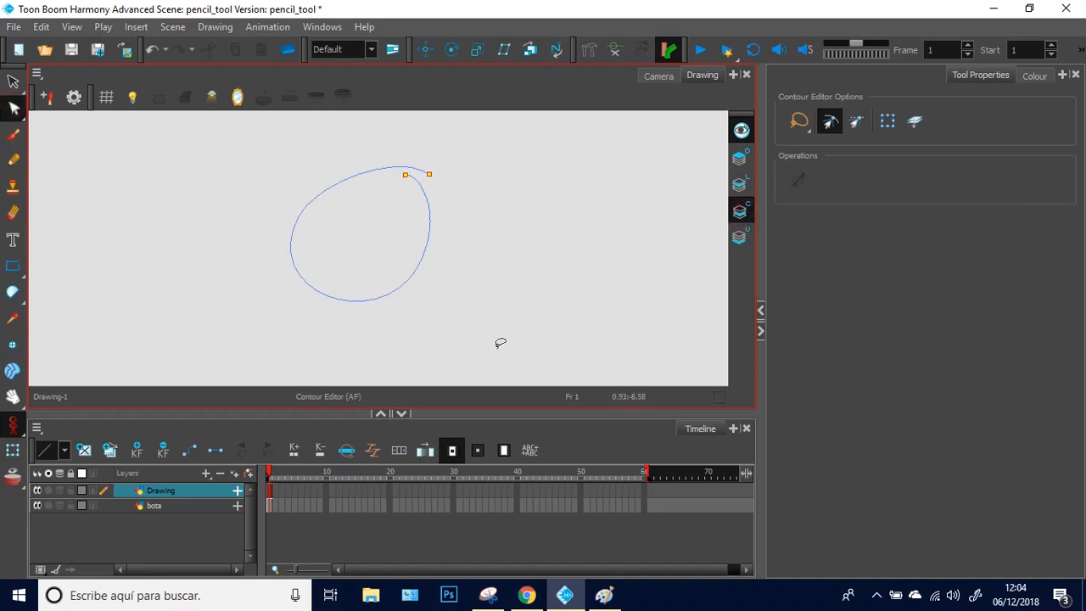
# Undo back past the oval and the added Drawing layer to the boot drawing with both test shapes.
pyautogui.hotkey('ctrl', 'z')
pyautogui.hotkey('ctrl', 'z')
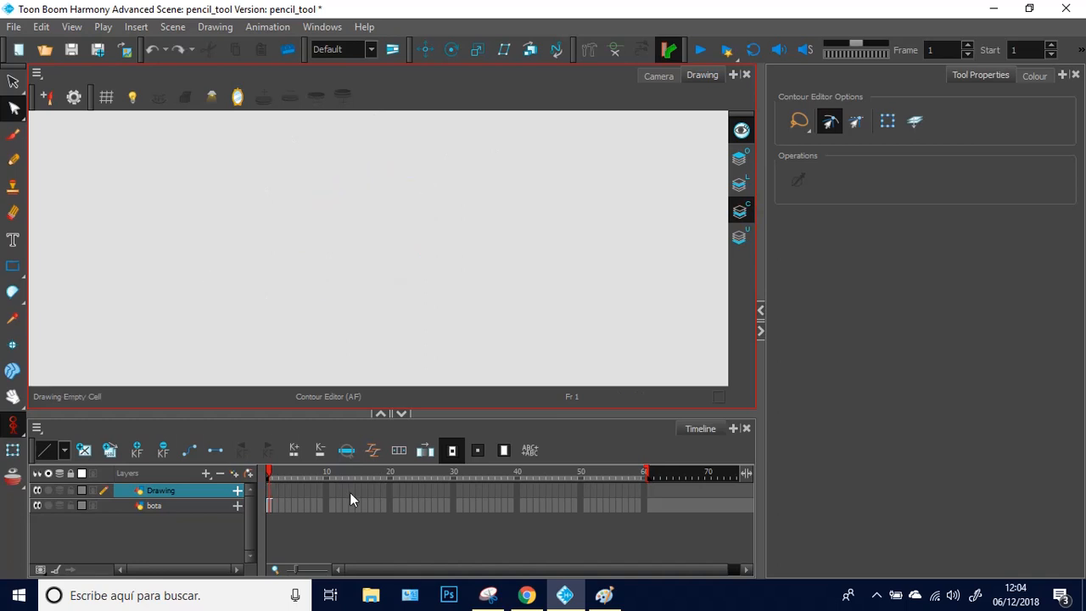
pyautogui.click(743, 184)
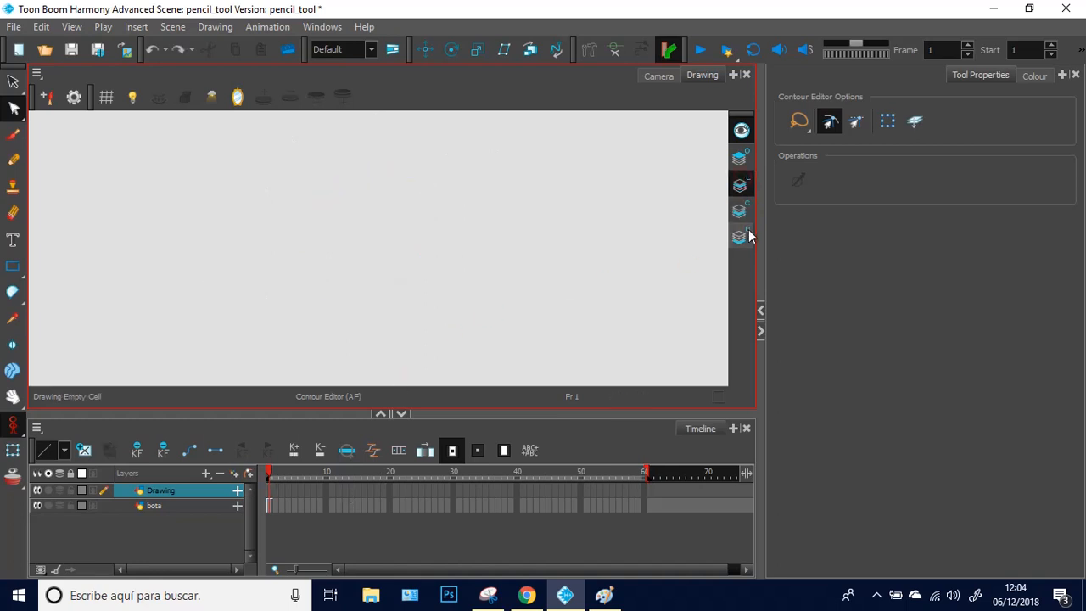
pyautogui.hotkey('ctrl', 'z')
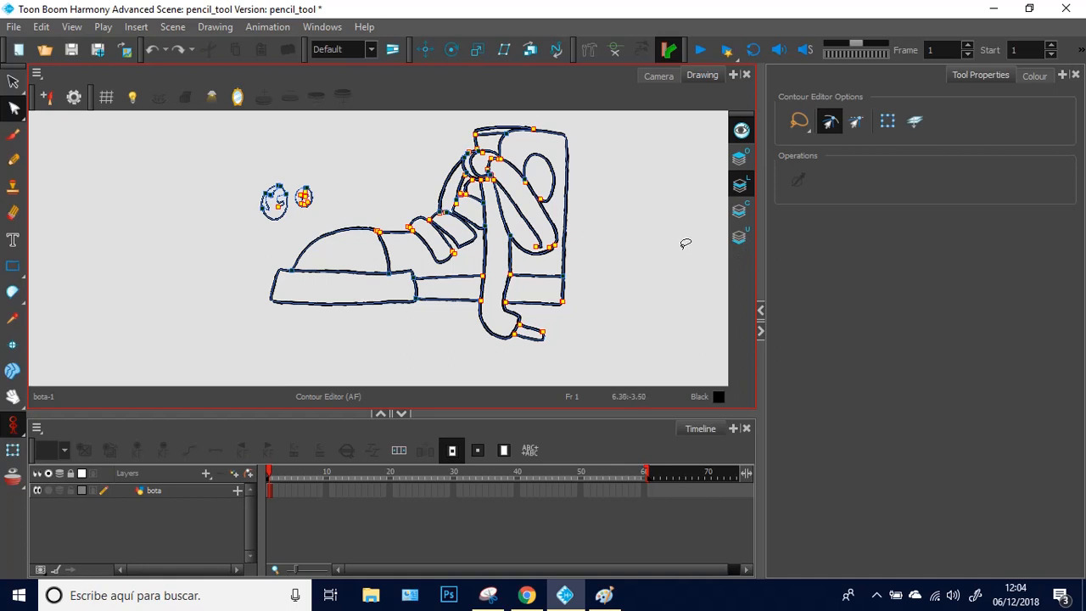
# Delete both test shapes above the boot's toe cap and add a new vector drawing layer named Drawing.
pyautogui.moveTo(325, 158)
pyautogui.mouseDown()
pyautogui.moveTo(247, 262)
pyautogui.moveTo(319, 145)
pyautogui.moveTo(291, 146)
pyautogui.moveTo(288, 237)
pyautogui.mouseUp()
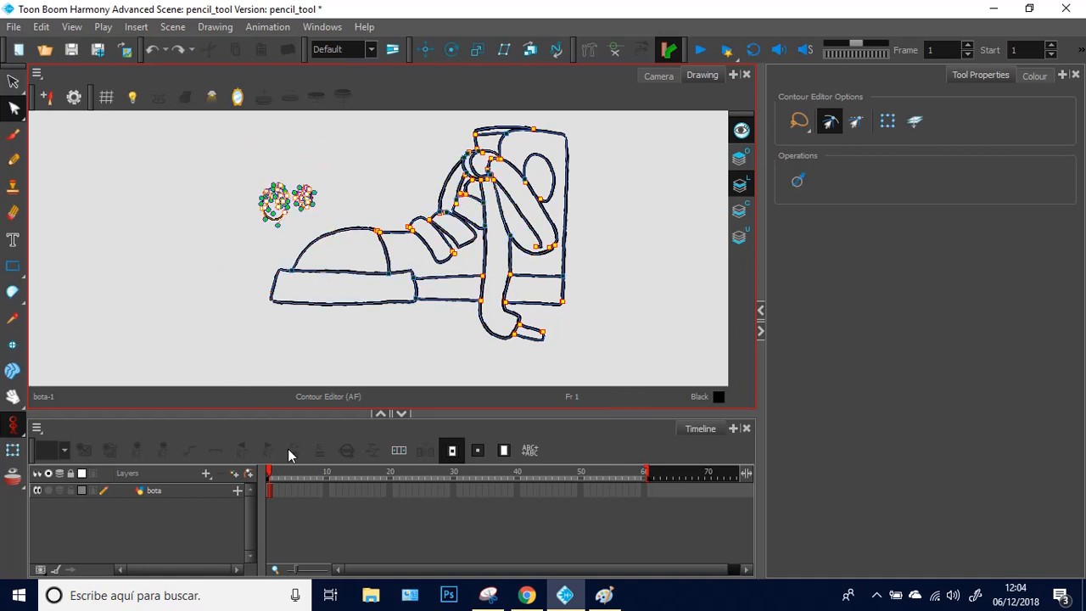
pyautogui.press('Delete')
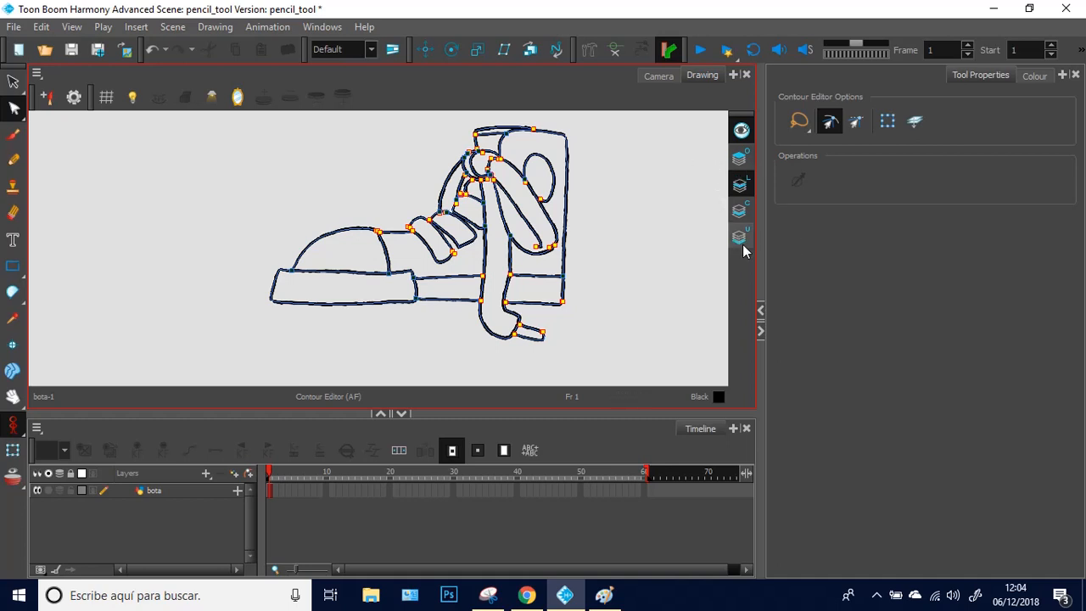
pyautogui.click(208, 473)
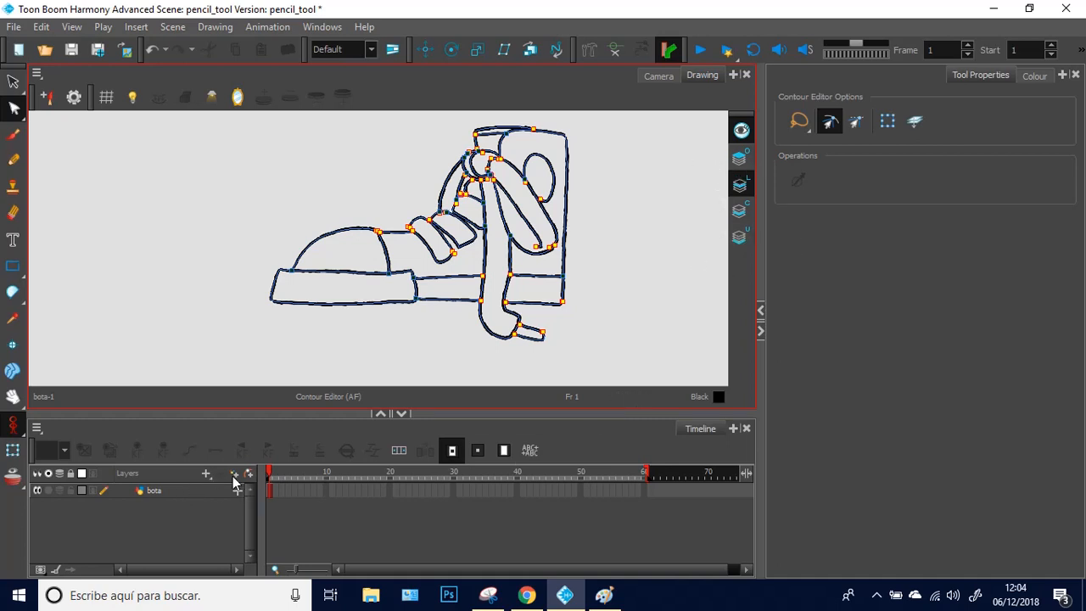
pyautogui.click(556, 354)
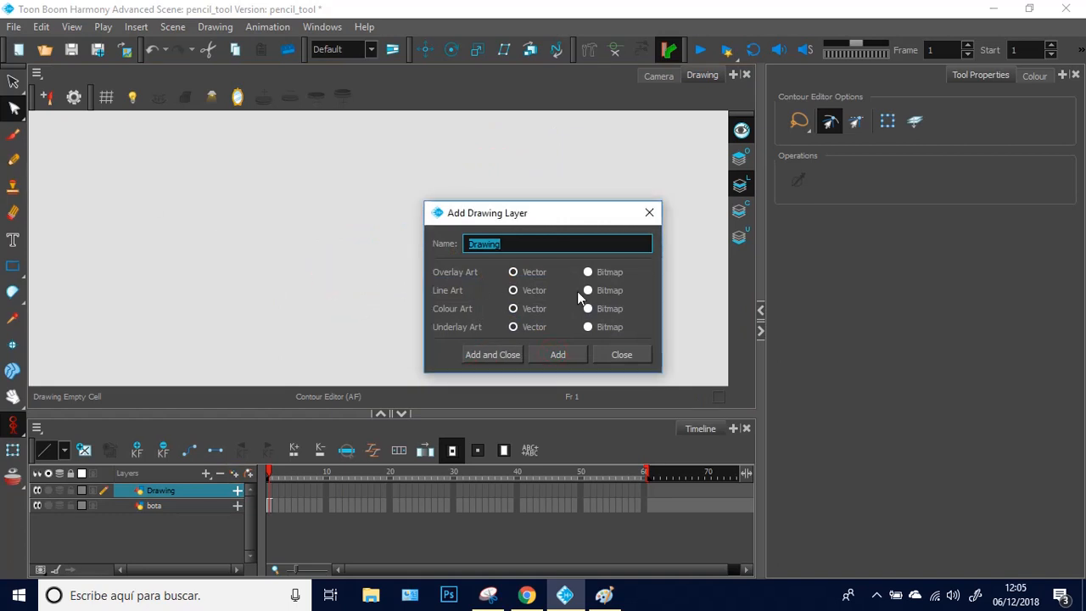
pyautogui.click(625, 355)
# Draw a large S-shaped pencil stroke with the Pencil 1 preset on the Line Art level of the Drawing layer.
pyautogui.click(14, 161)
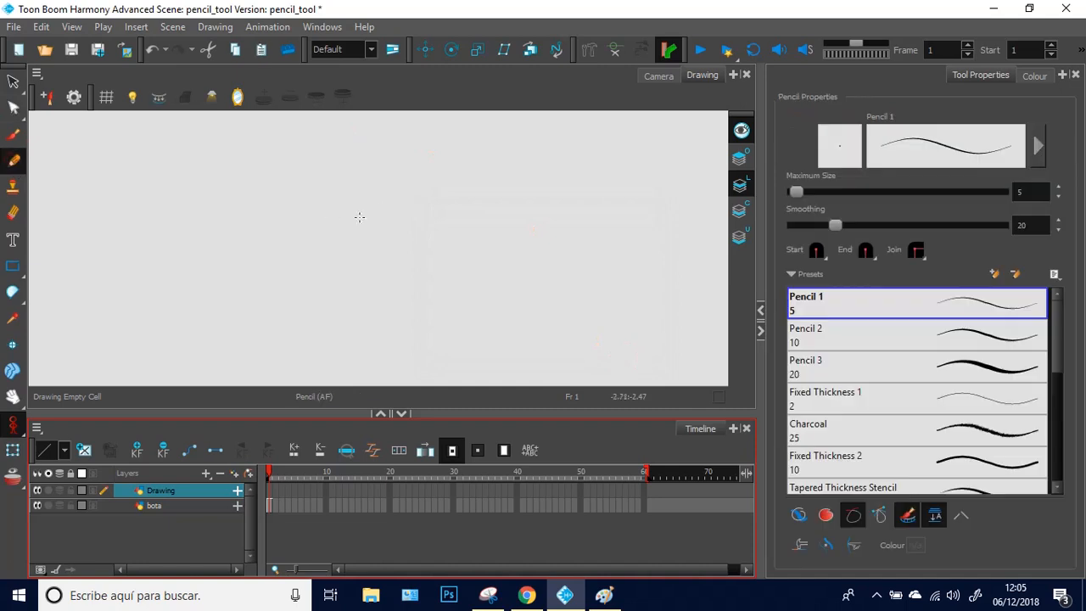
pyautogui.moveTo(409, 186)
pyautogui.mouseDown()
pyautogui.moveTo(325, 206)
pyautogui.moveTo(336, 277)
pyautogui.moveTo(425, 234)
pyautogui.moveTo(378, 201)
pyautogui.moveTo(377, 248)
pyautogui.mouseUp()
pyautogui.hotkey('ctrl', 'z')
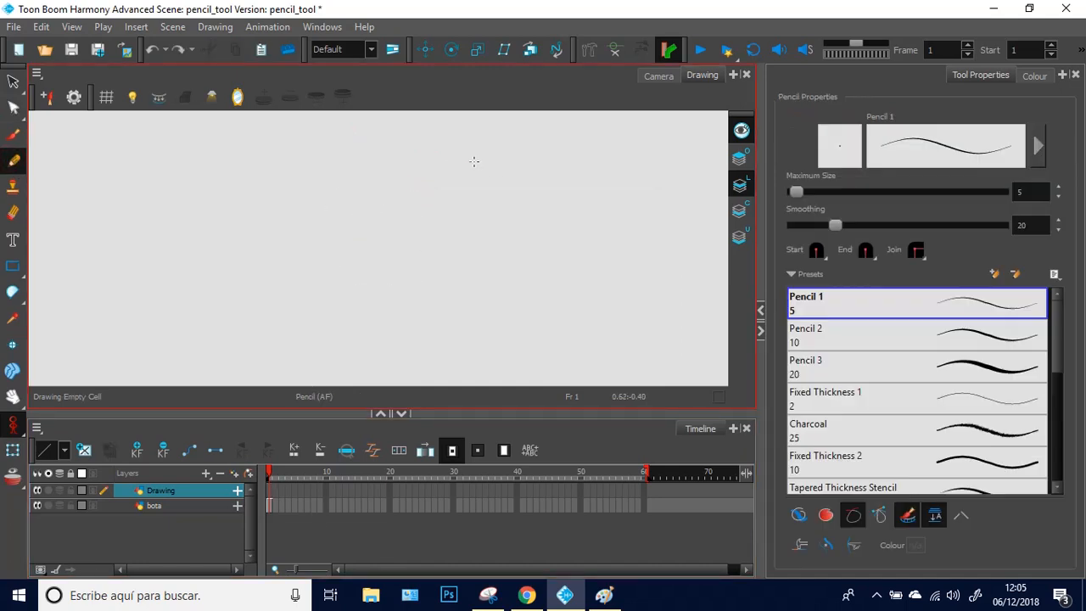
pyautogui.moveTo(463, 159)
pyautogui.mouseDown()
pyautogui.moveTo(401, 197)
pyautogui.moveTo(367, 288)
pyautogui.moveTo(374, 263)
pyautogui.mouseUp()
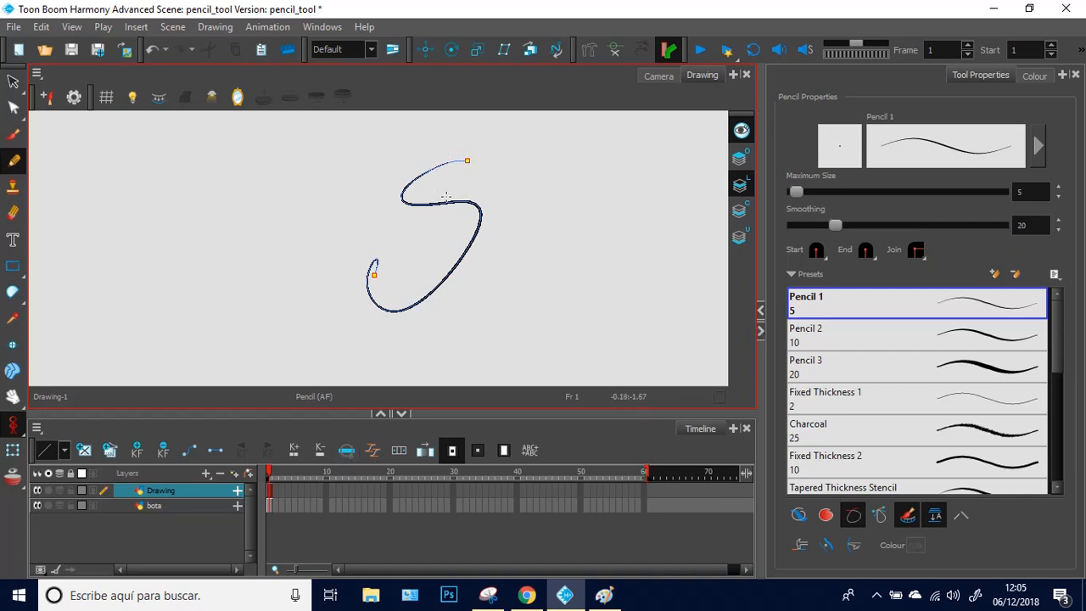
# Widen the S-shaped stroke's curves with the Contour Editor and pull its lower end onto the middle of the stroke.
pyautogui.click(13, 108)
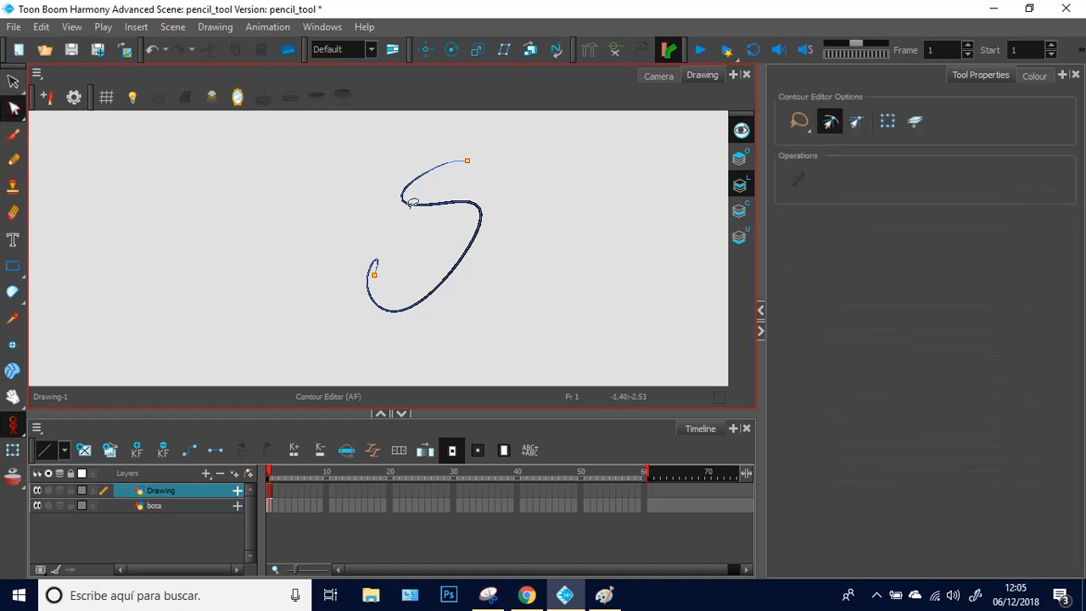
pyautogui.moveTo(412, 205); pyautogui.dragTo(368, 224)
pyautogui.moveTo(456, 273)
pyautogui.mouseDown()
pyautogui.moveTo(487, 267)
pyautogui.moveTo(518, 305)
pyautogui.mouseUp()
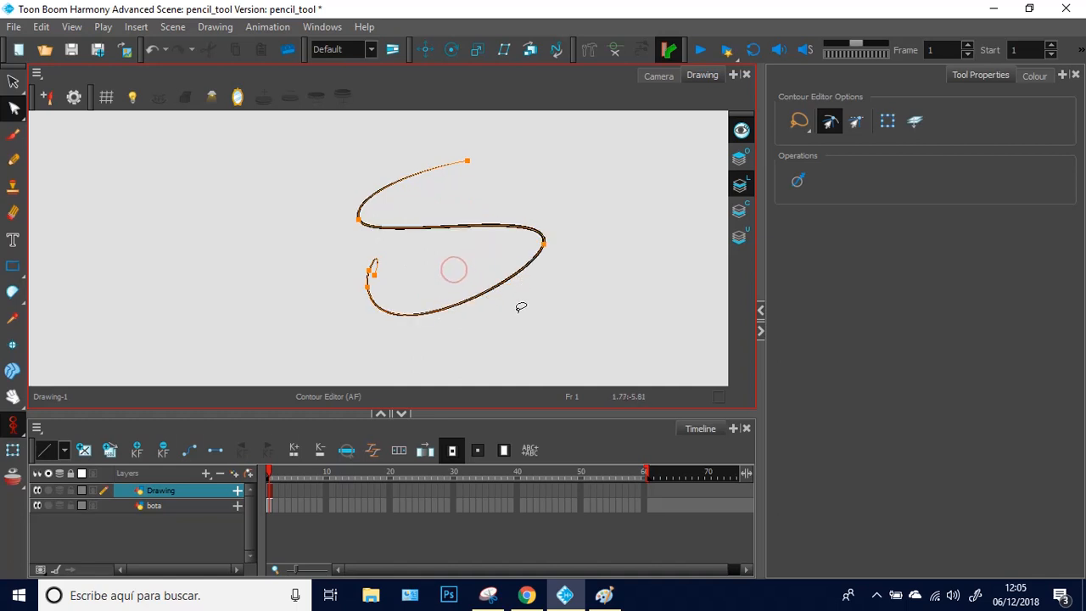
pyautogui.moveTo(384, 270)
pyautogui.mouseDown()
pyautogui.moveTo(376, 286)
pyautogui.moveTo(398, 241)
pyautogui.mouseUp()
# Compare the reshaped curve's strokes on the Colour Art and Line Art levels, using the Select tool for a second look.
pyautogui.click(738, 213)
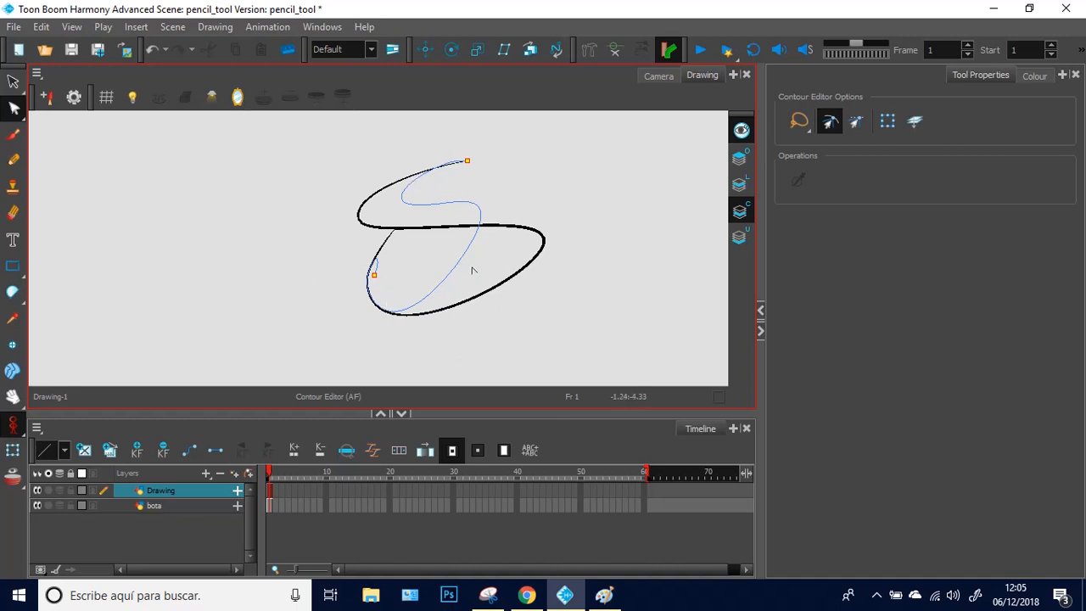
pyautogui.click(736, 188)
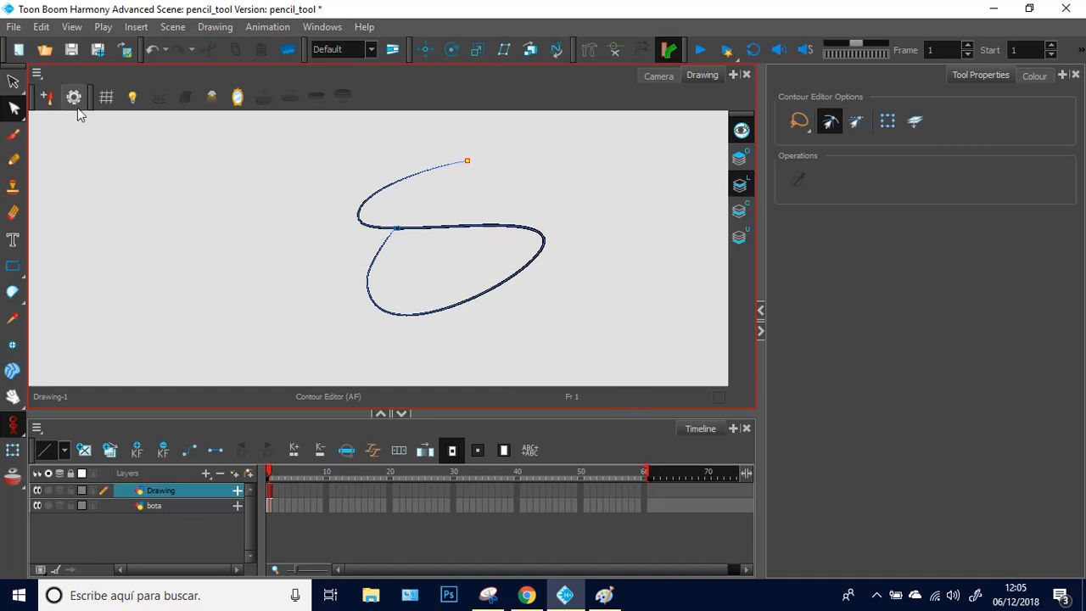
pyautogui.click(15, 80)
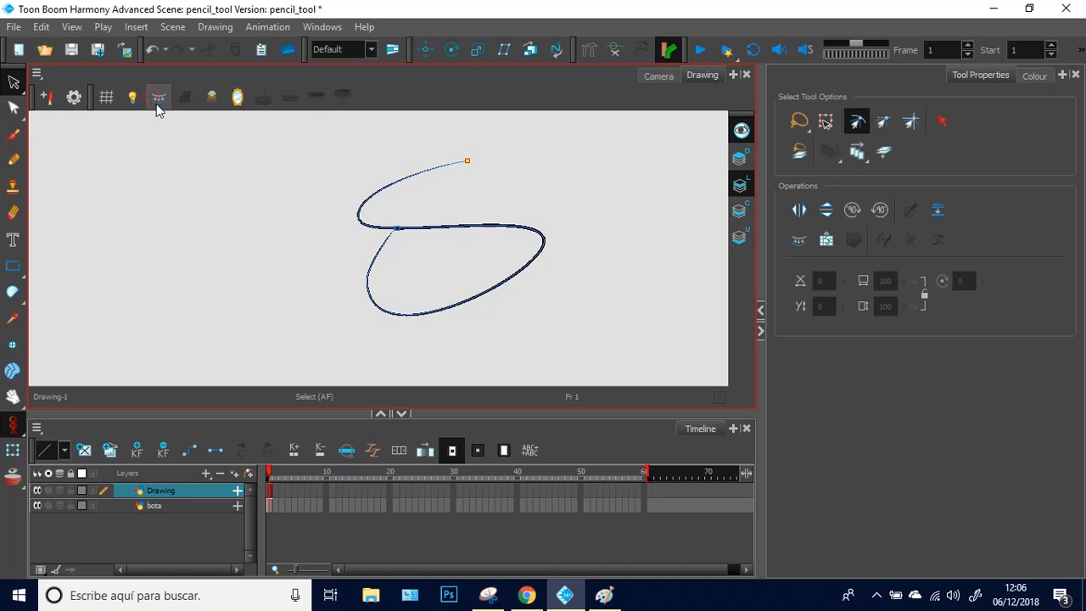
pyautogui.click(739, 210)
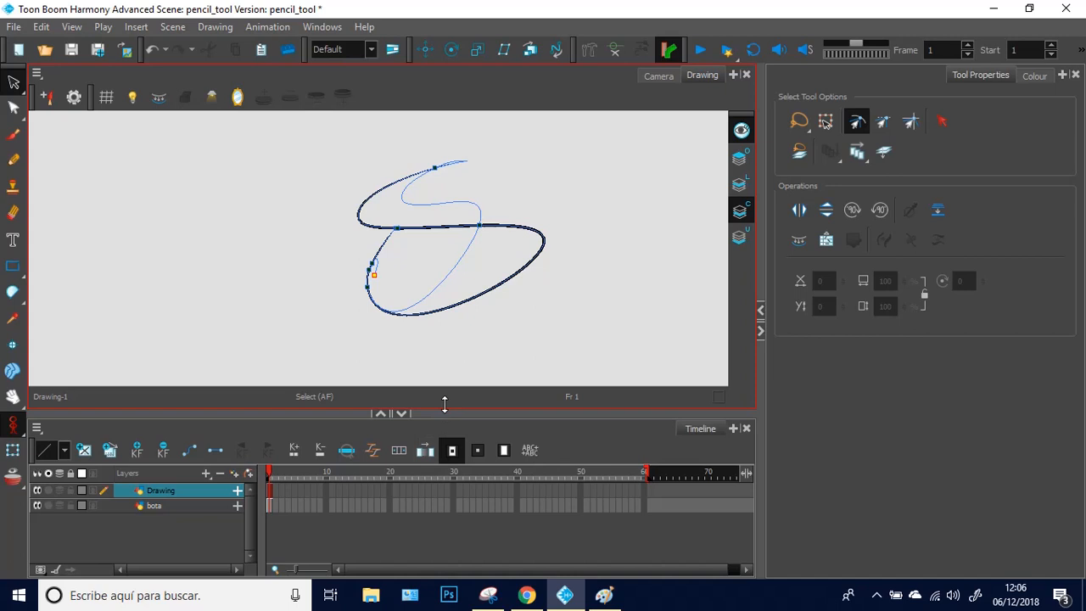
# Return to the Pencil tool and turn off its automatic creation of Colour Art strokes.
pyautogui.click(13, 158)
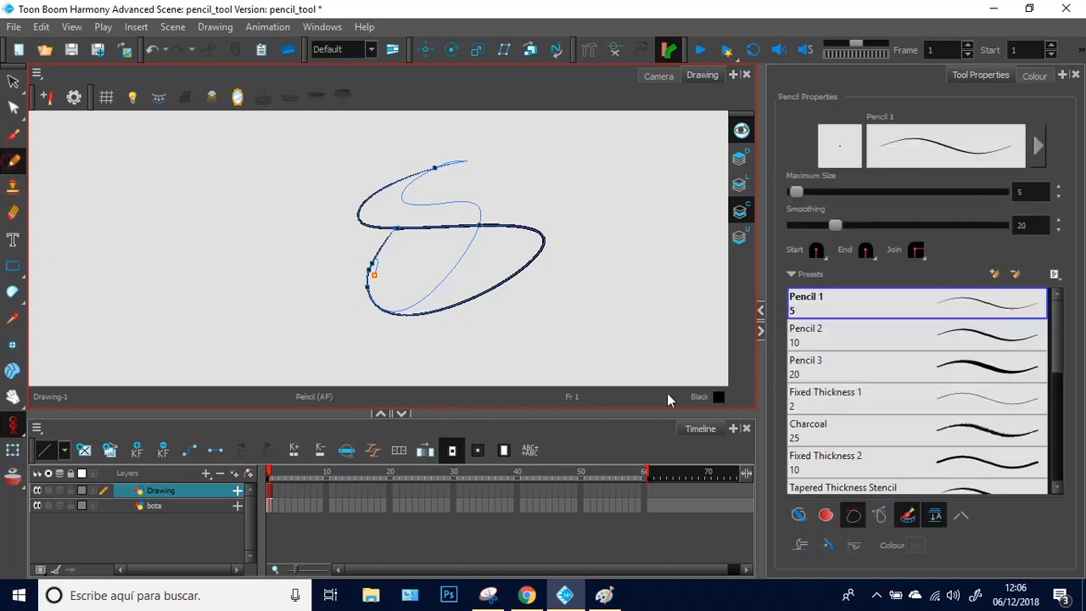
pyautogui.click(908, 515)
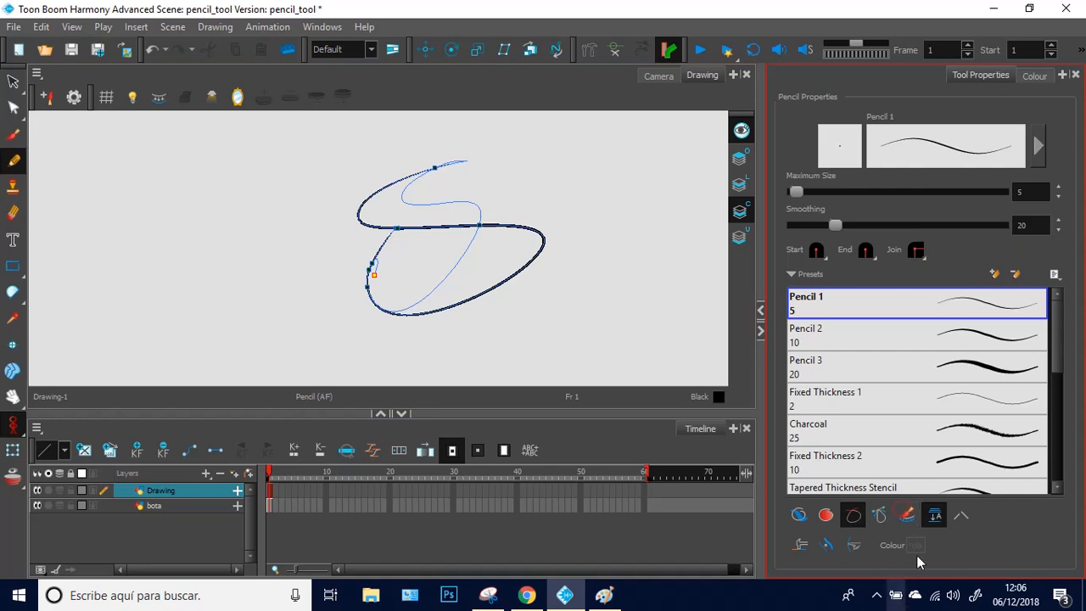